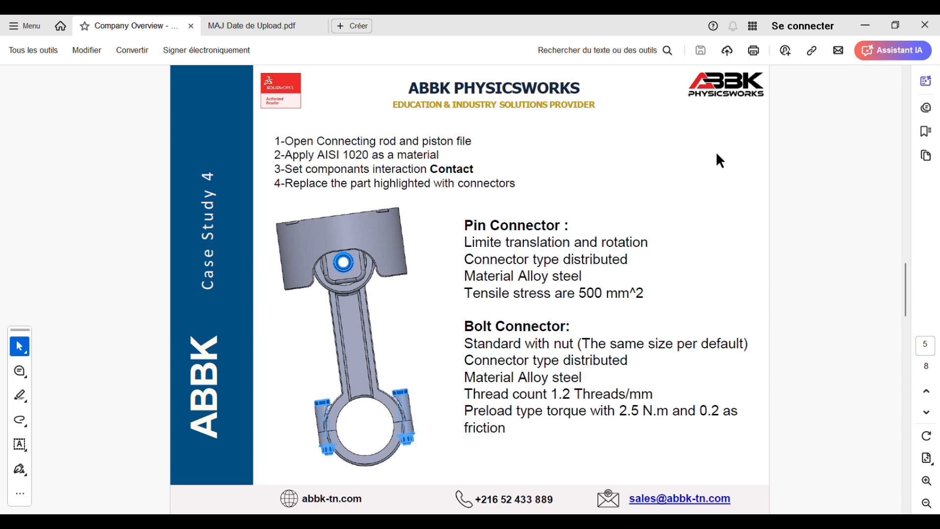
- Switch to SOLIDWORKS and create a new static simulation study for the connecting rod and piston part
{"action": "scroll", "coordinate": [713, 196], "scroll_direction": "down", "scroll_amount": 2}
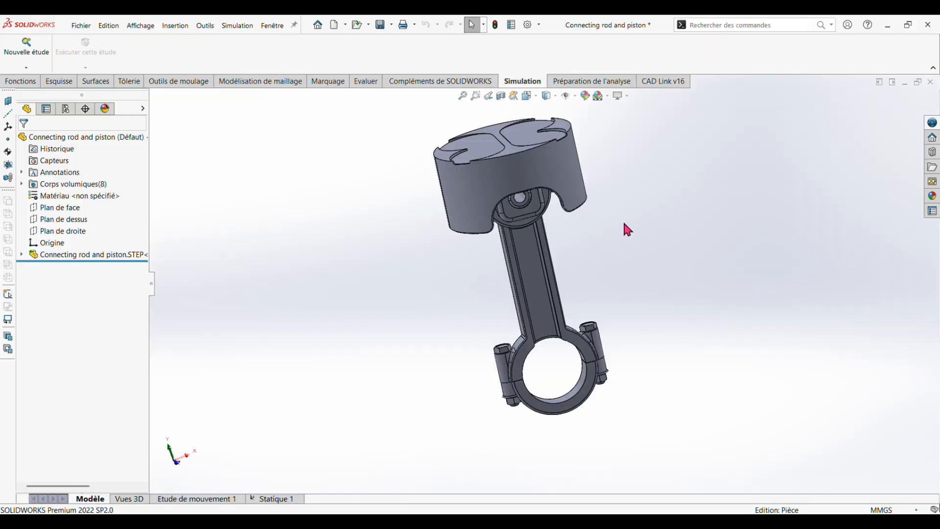
{"action": "middle_click_drag", "start_coordinate": [627, 229], "coordinate": [613, 257]}
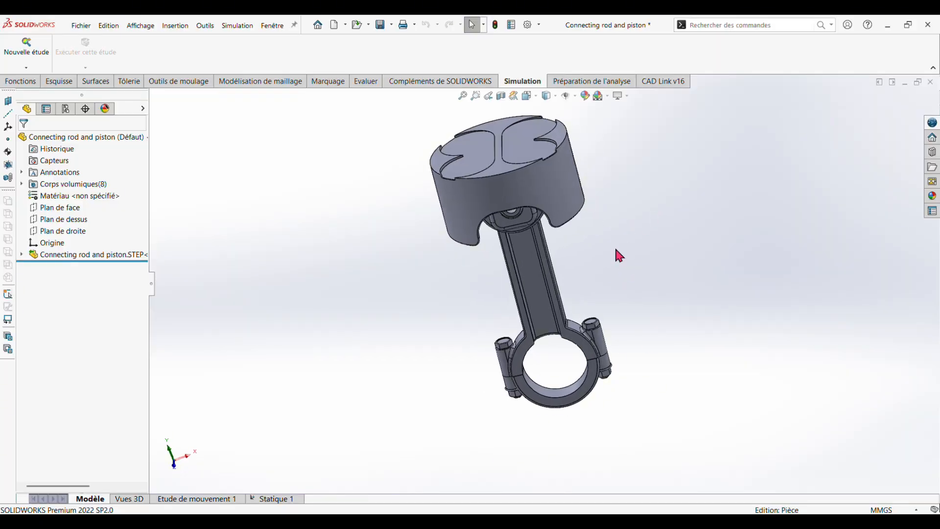
{"action": "left_click", "coordinate": [28, 58]}
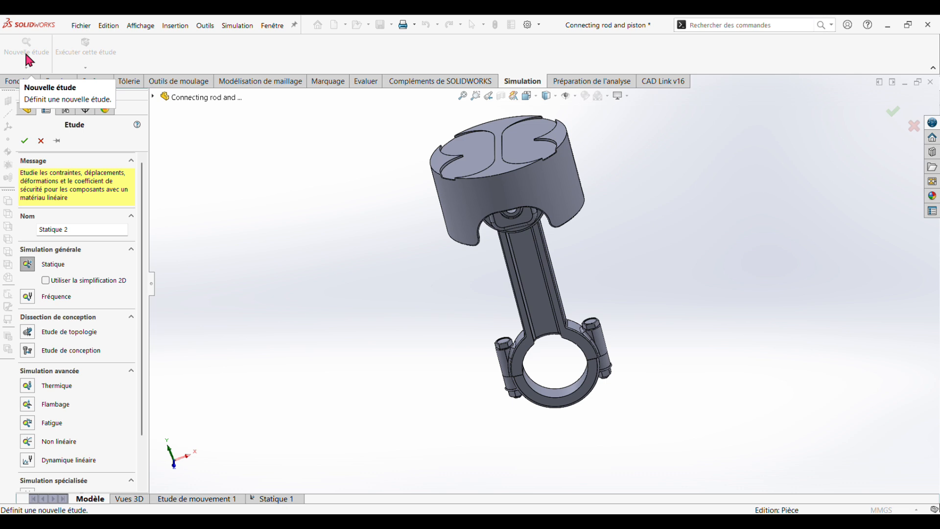
{"action": "left_click", "coordinate": [25, 143]}
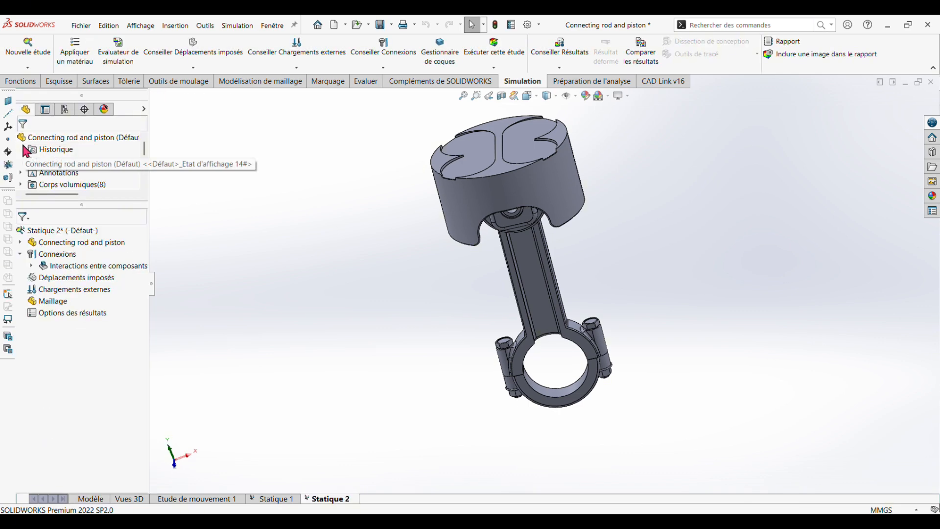
- Apply the AISI 1020 steel material from the solidworks materials library to all bodies in the study
{"action": "left_click", "coordinate": [21, 242]}
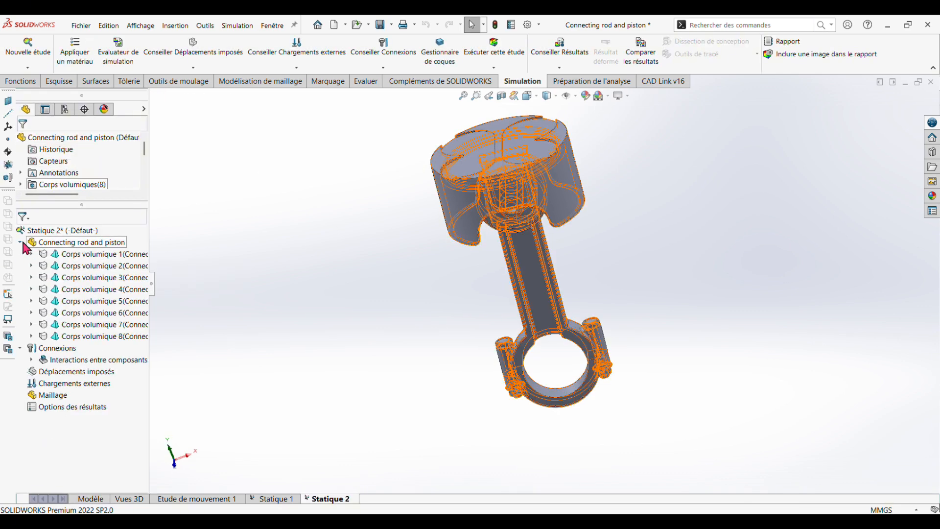
{"action": "right_click", "coordinate": [74, 243]}
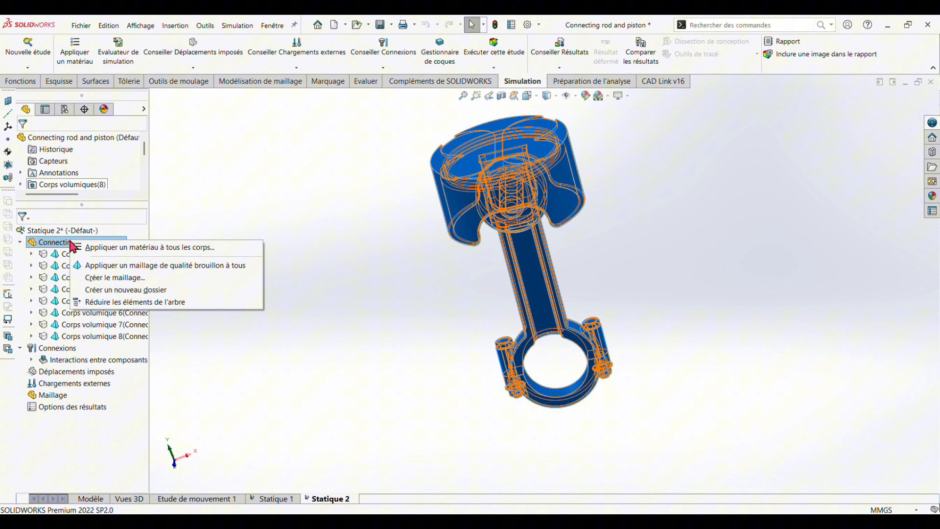
{"action": "left_click", "coordinate": [114, 254]}
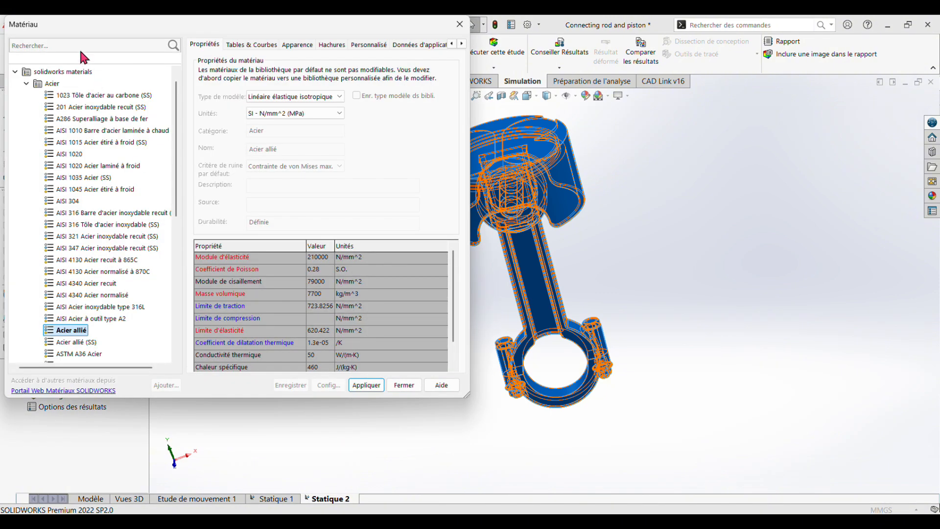
{"action": "left_click", "coordinate": [83, 44]}
{"action": "type", "text": "1020"}
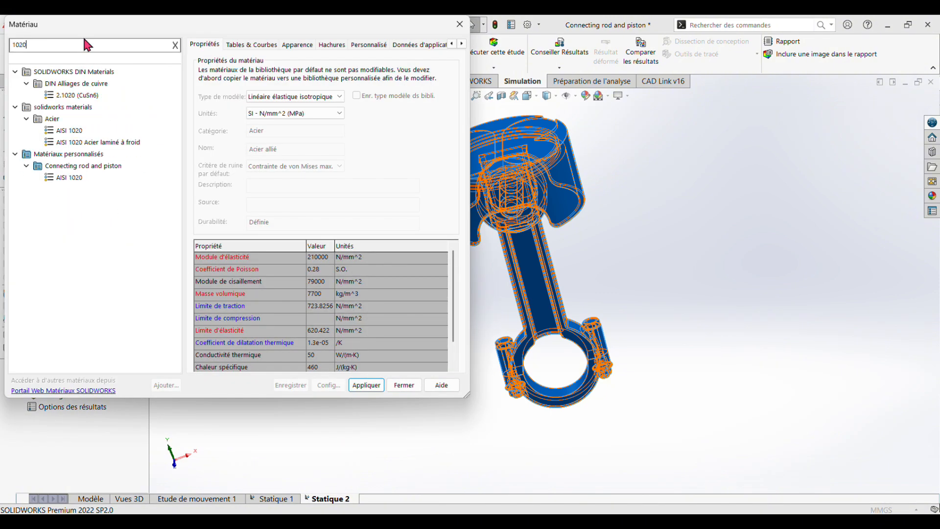
{"action": "left_click", "coordinate": [69, 130]}
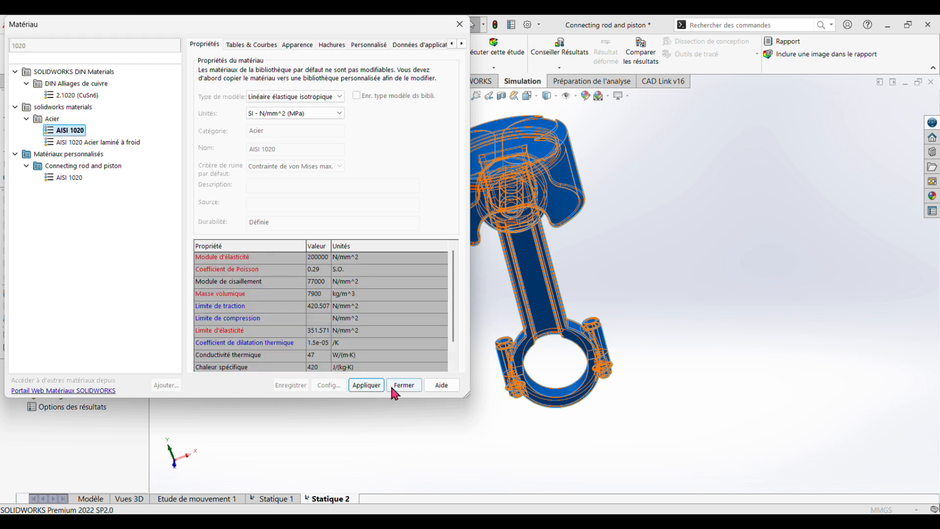
{"action": "left_click", "coordinate": [367, 385]}
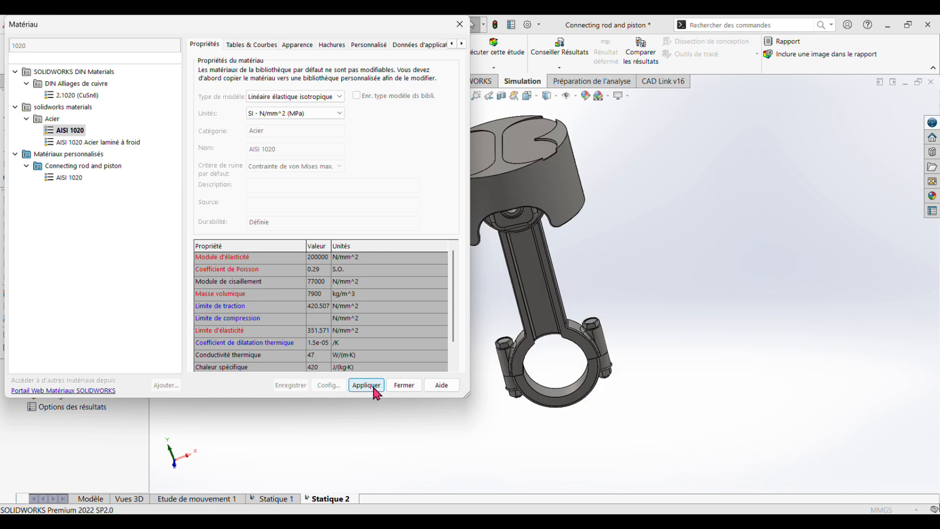
{"action": "left_click", "coordinate": [403, 384]}
- Exclude solid bodies 1 and 2, the nut and bolt on one side of the rod's big end, from the analysis
{"action": "left_click", "coordinate": [66, 254]}
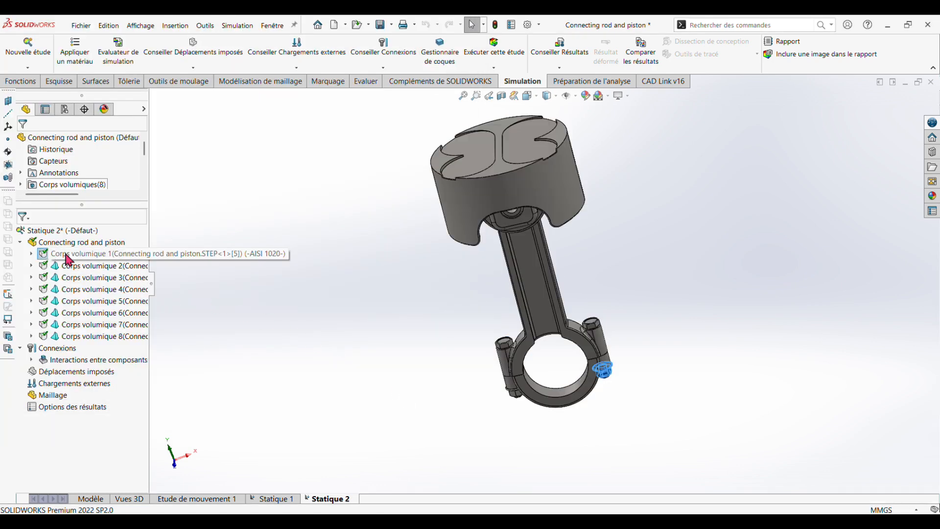
{"action": "right_click", "coordinate": [68, 258]}
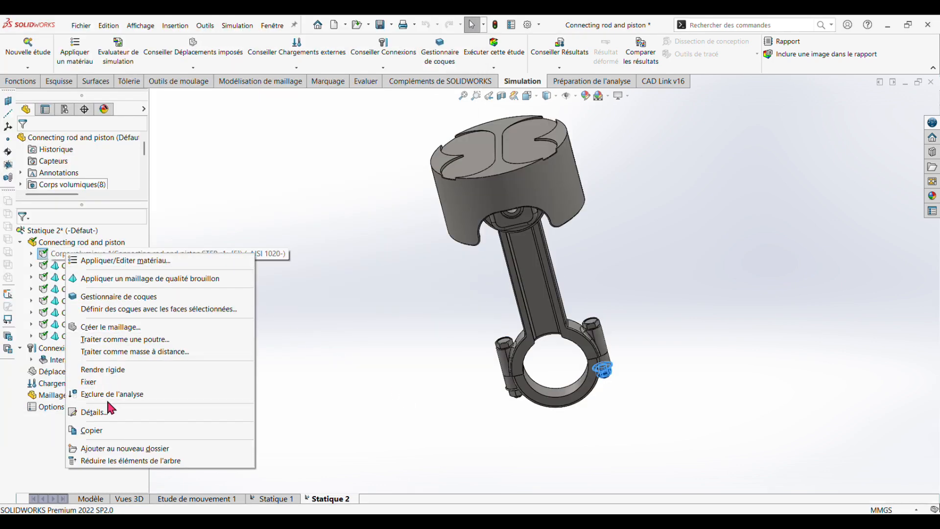
{"action": "left_click", "coordinate": [78, 392]}
{"action": "left_click", "coordinate": [57, 269]}
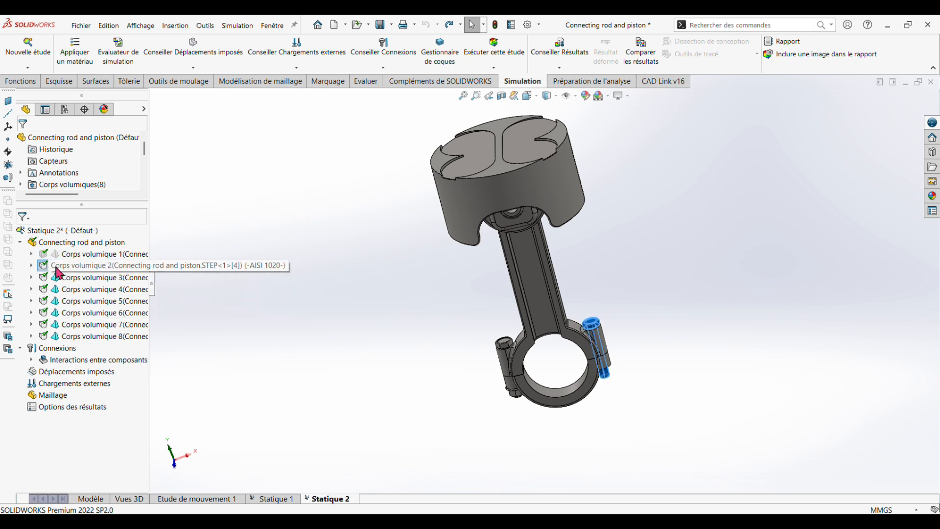
{"action": "right_click", "coordinate": [57, 273]}
{"action": "left_click", "coordinate": [100, 405]}
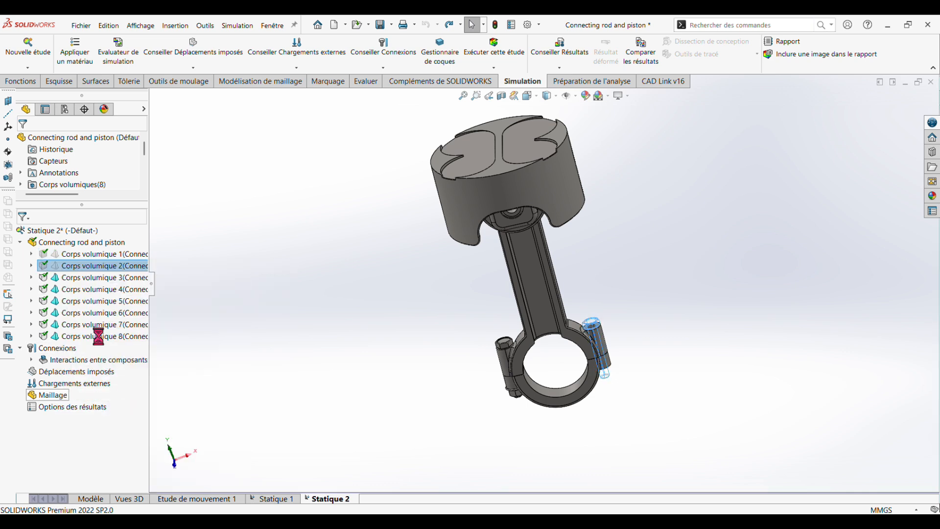
- Identify the piston pin among the solid bodies and exclude it, body 5, from the analysis
{"action": "left_click", "coordinate": [81, 283]}
{"action": "left_click", "coordinate": [81, 289]}
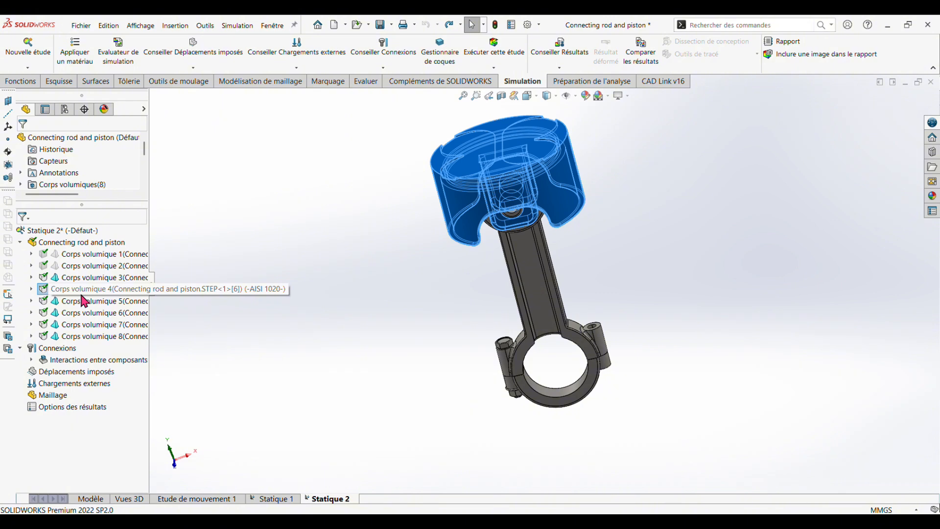
{"action": "left_click", "coordinate": [83, 301]}
{"action": "right_click", "coordinate": [81, 304]}
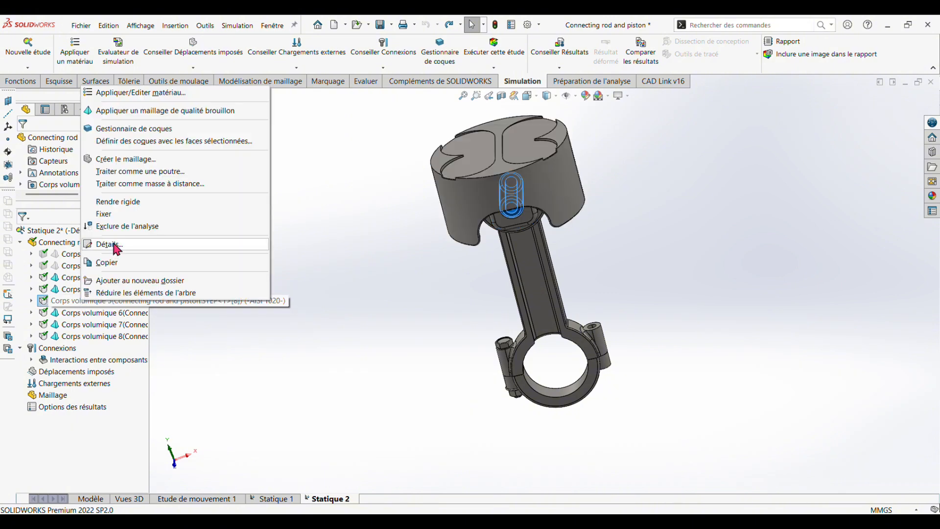
{"action": "left_click", "coordinate": [98, 241]}
- Exclude solid bodies 6 and 8, the remaining bolt and nut on the rod's big end, from the analysis
{"action": "left_click", "coordinate": [67, 312]}
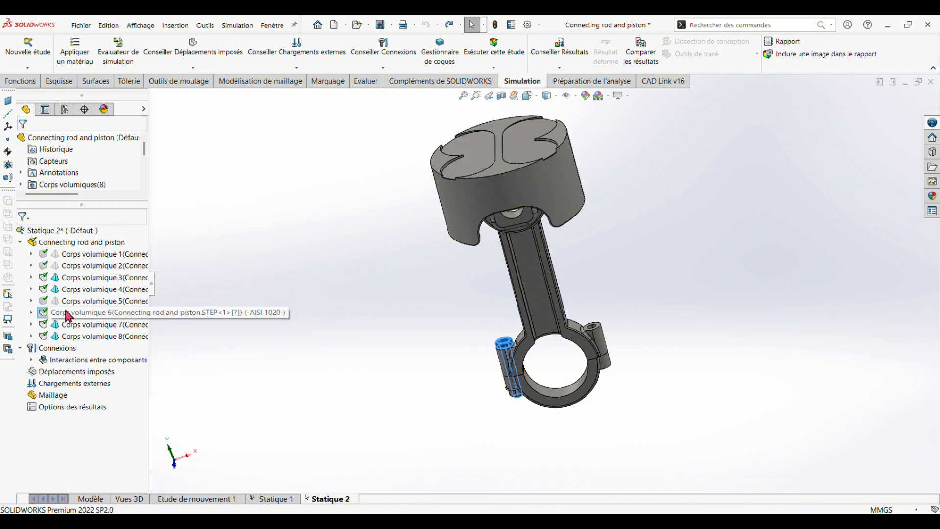
{"action": "right_click", "coordinate": [69, 314]}
{"action": "left_click", "coordinate": [125, 234]}
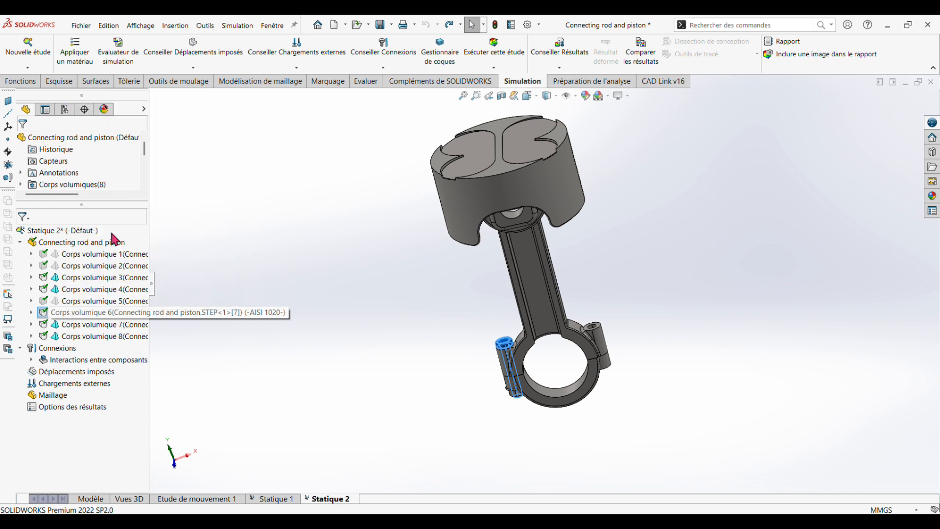
{"action": "left_click", "coordinate": [74, 325]}
{"action": "left_click", "coordinate": [78, 337]}
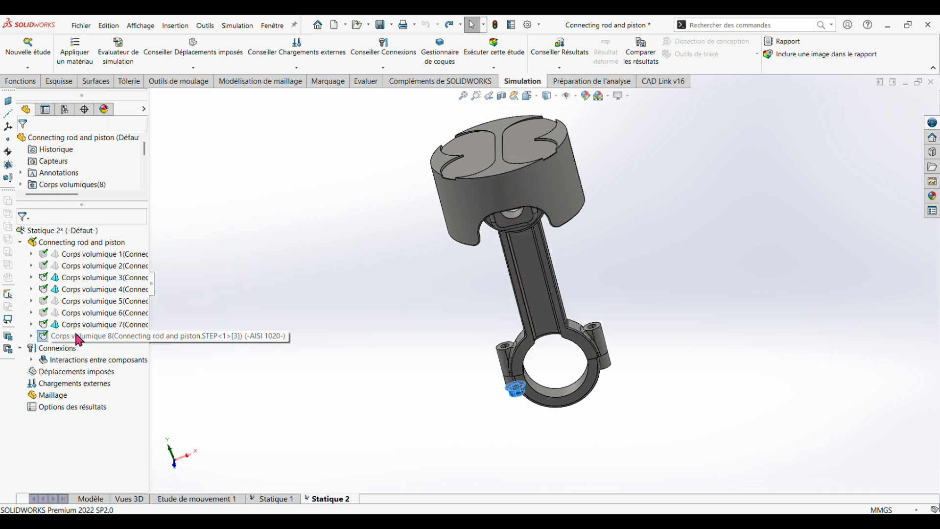
{"action": "right_click", "coordinate": [77, 335]}
{"action": "left_click", "coordinate": [109, 260]}
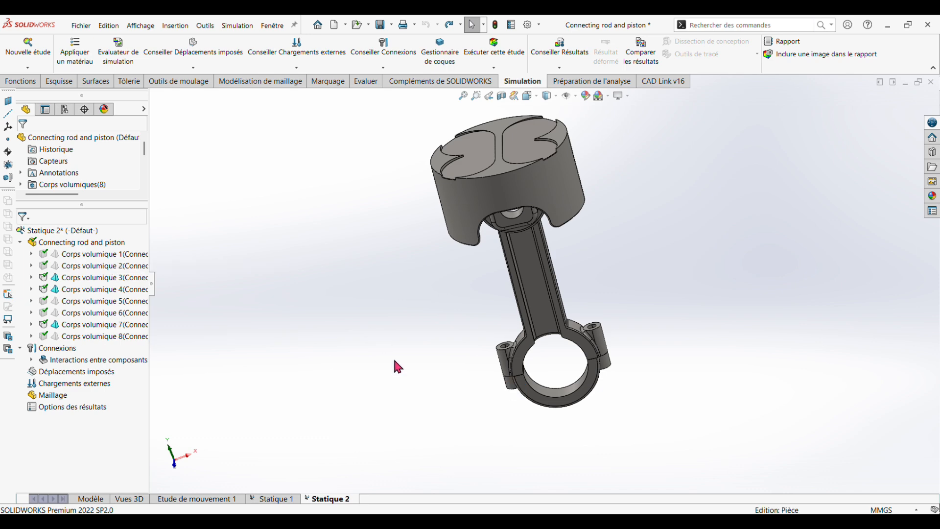
{"action": "middle_click_drag", "start_coordinate": [396, 364], "coordinate": [446, 372]}
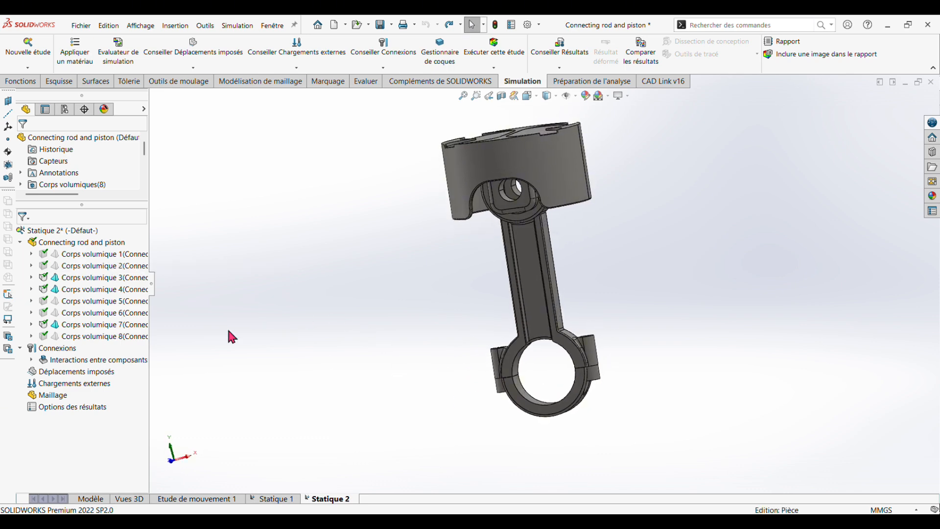
- Change the study's global component interaction type to Contact
{"action": "left_click", "coordinate": [31, 360]}
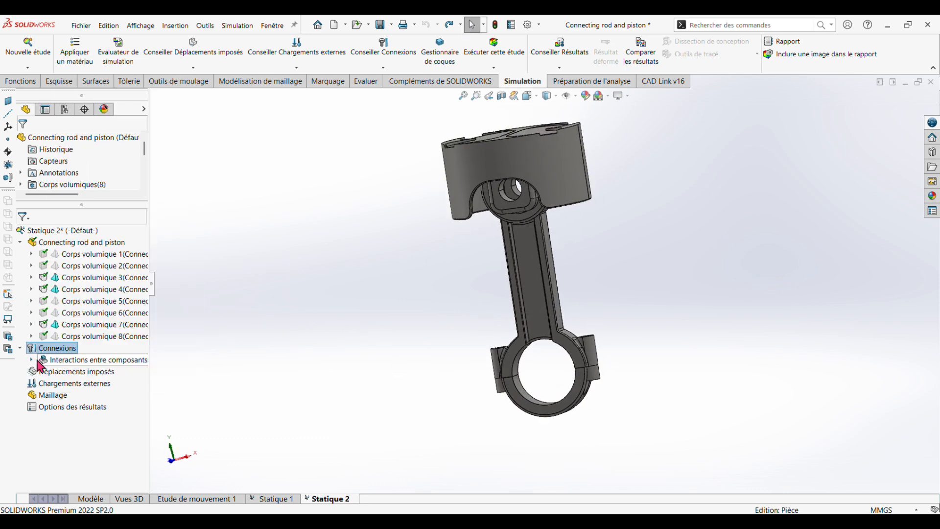
{"action": "right_click", "coordinate": [87, 380]}
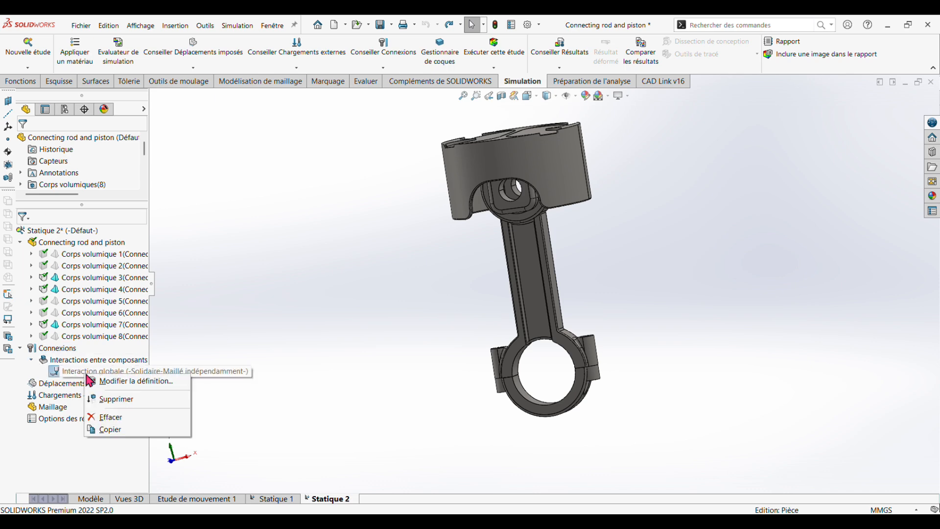
{"action": "left_click", "coordinate": [126, 381]}
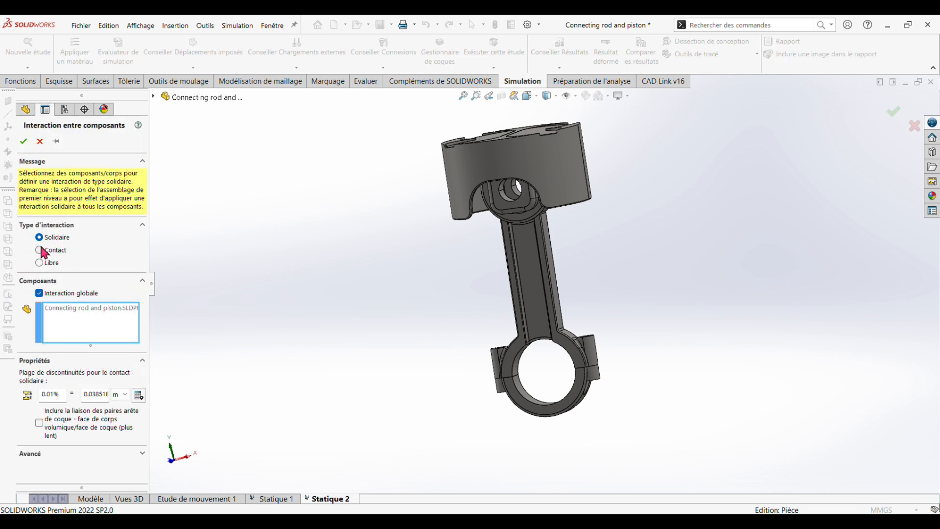
{"action": "left_click", "coordinate": [39, 251]}
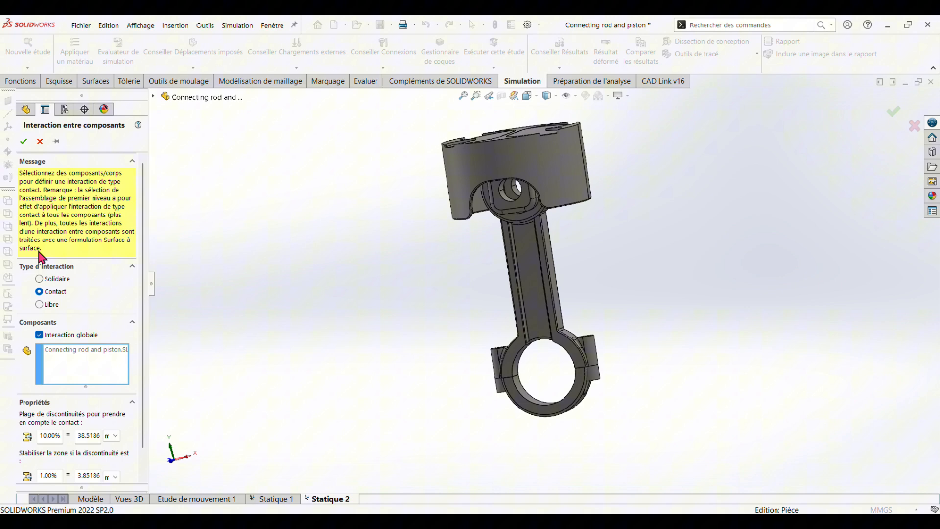
{"action": "left_click", "coordinate": [24, 141]}
- Define a distributed pin connector on the two coaxial pin-hole faces inside the piston, with both translation and rotation prevented
{"action": "right_click", "coordinate": [51, 350]}
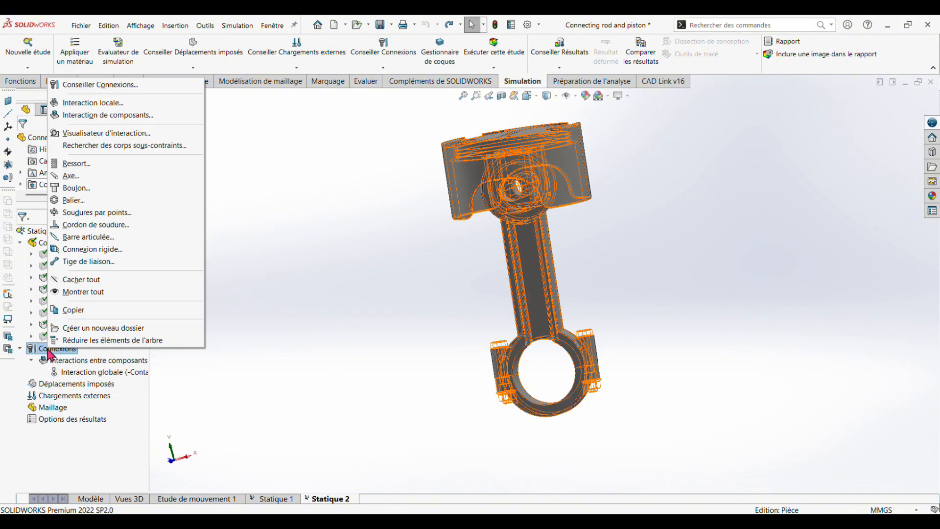
{"action": "left_click", "coordinate": [68, 175]}
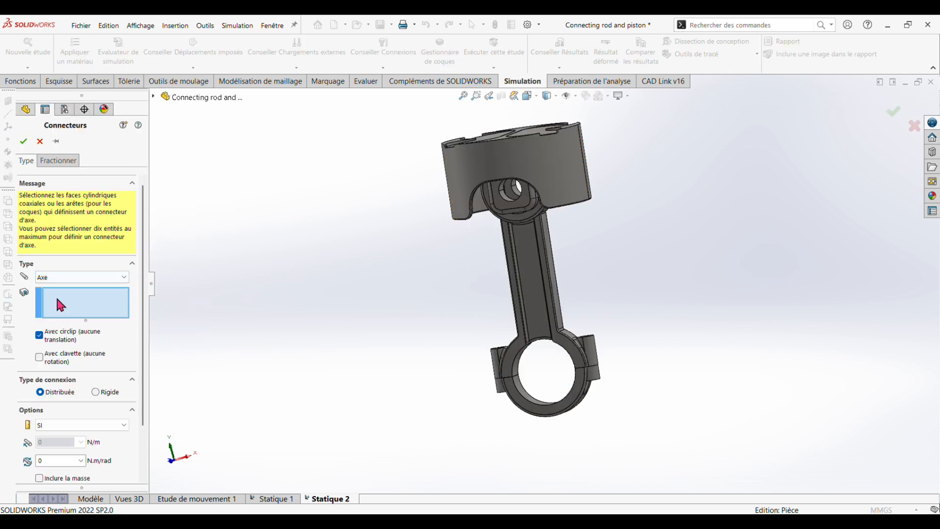
{"action": "scroll", "coordinate": [508, 226], "scroll_direction": "down", "scroll_amount": 5}
{"action": "left_click", "coordinate": [464, 216]}
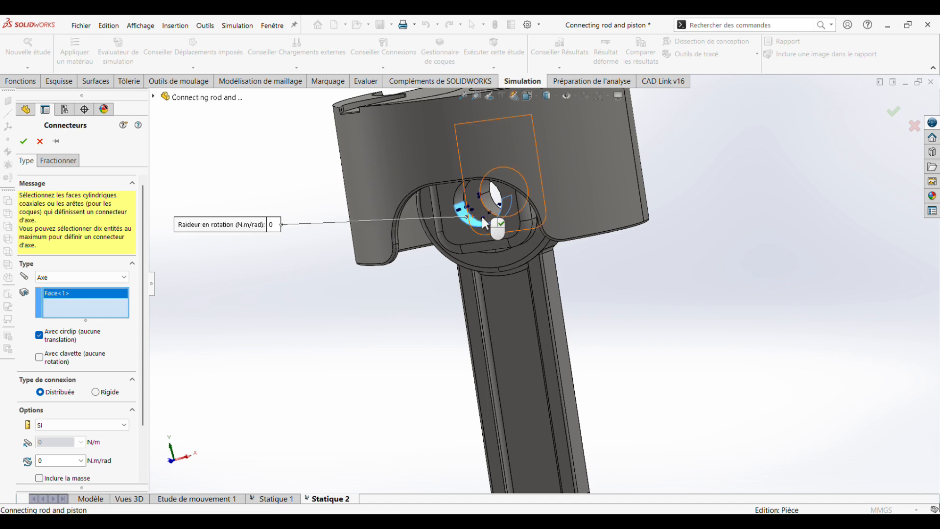
{"action": "middle_click_drag", "start_coordinate": [729, 254], "coordinate": [592, 200]}
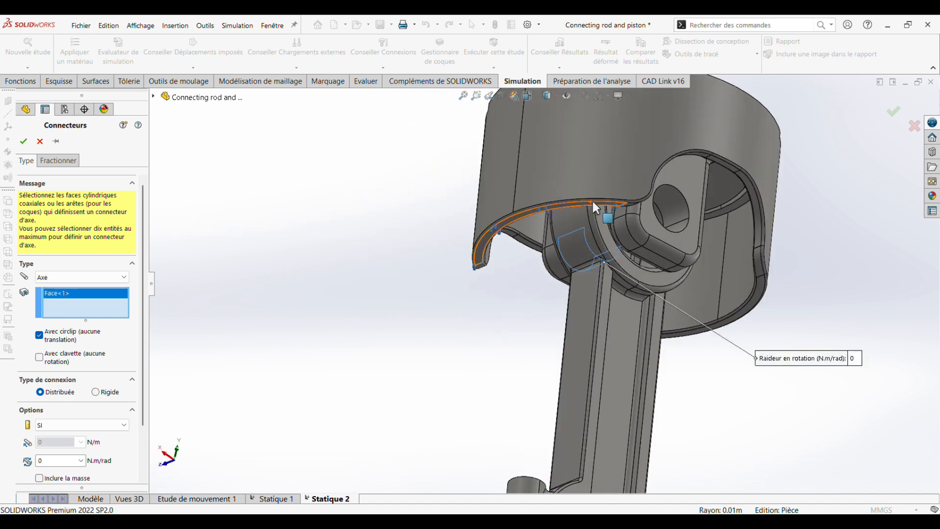
{"action": "left_click", "coordinate": [667, 207]}
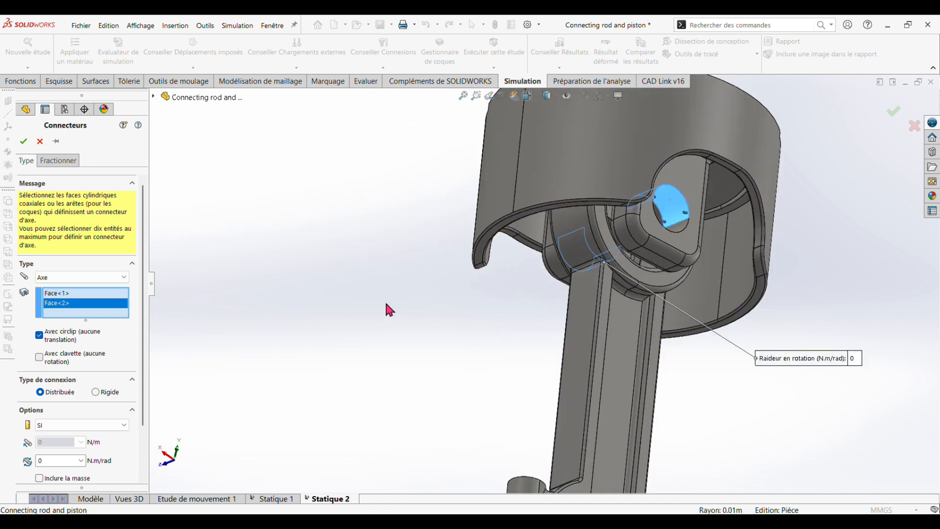
{"action": "middle_click_drag", "start_coordinate": [384, 306], "coordinate": [460, 321]}
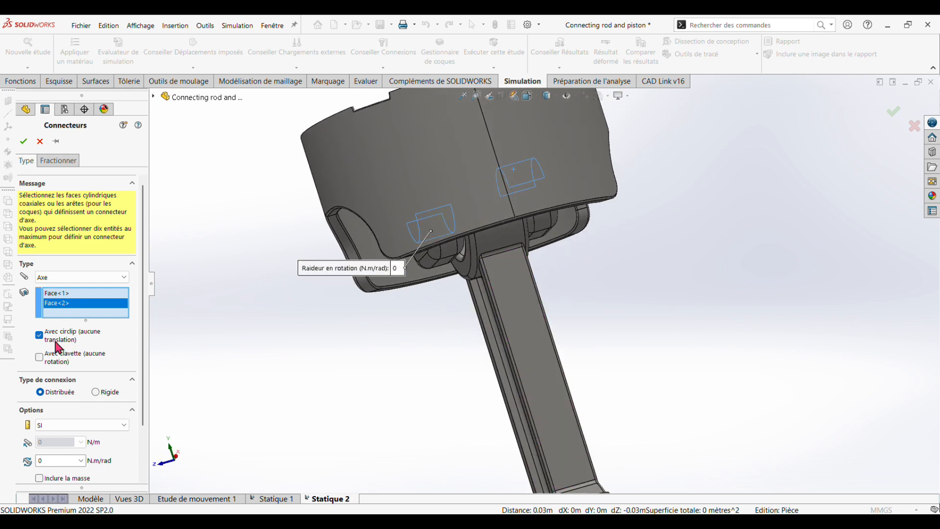
{"action": "left_click", "coordinate": [39, 357]}
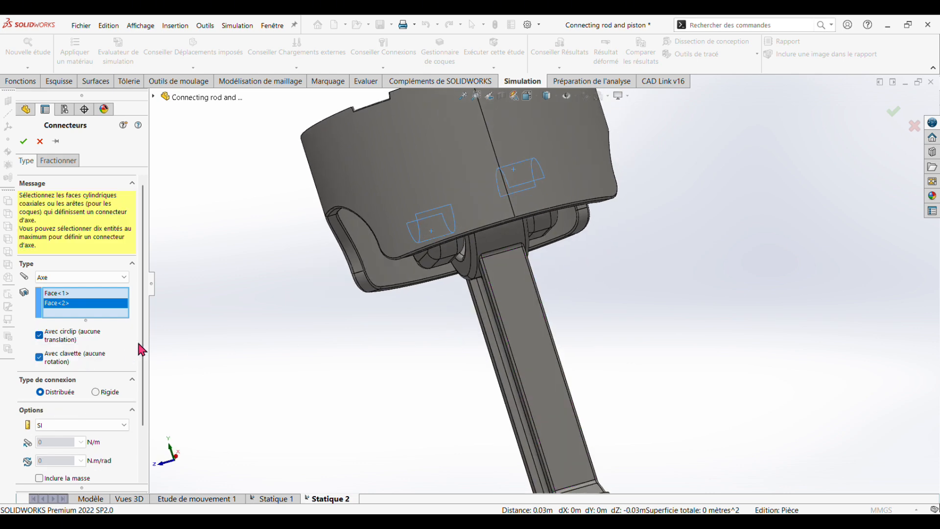
- Enable strength data for the pin connector, set its tensile stress area to 500 mm², and accept the connector
{"action": "left_click_drag", "start_coordinate": [146, 342], "coordinate": [145, 389]}
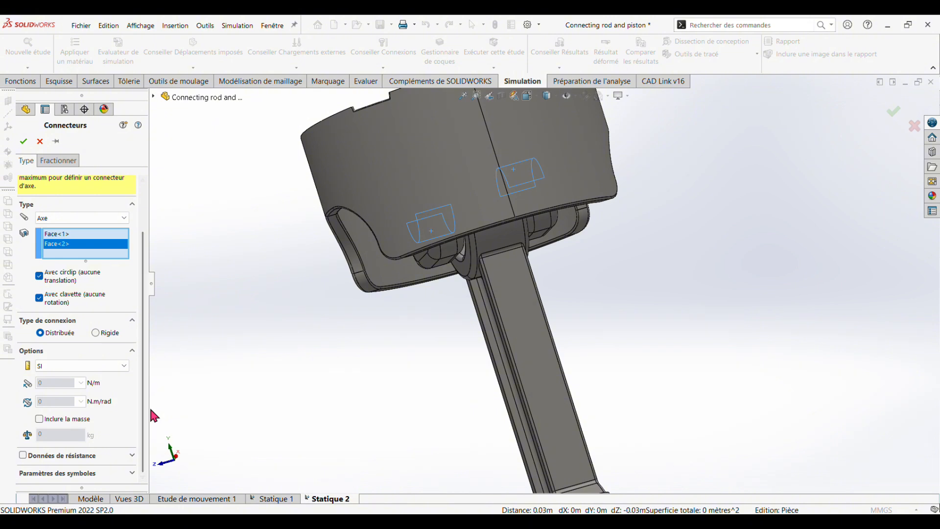
{"action": "left_click", "coordinate": [22, 455]}
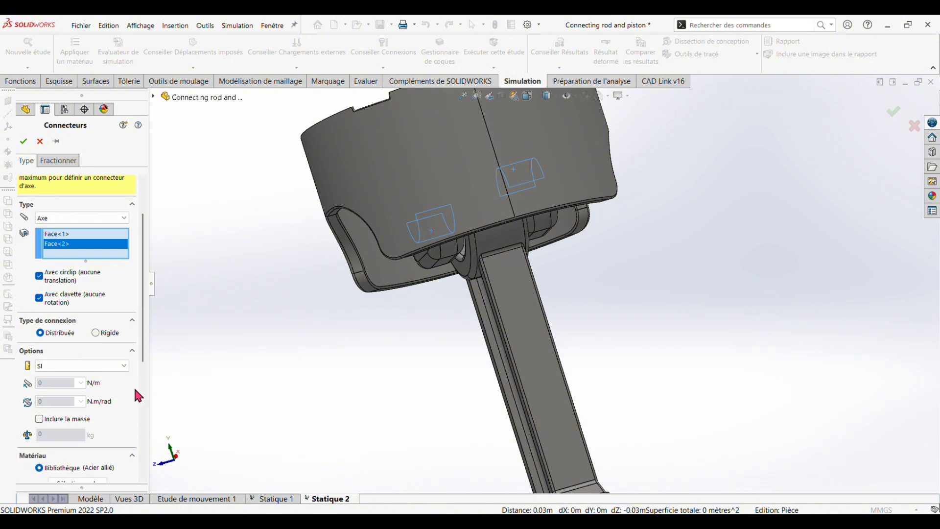
{"action": "left_click_drag", "start_coordinate": [143, 353], "coordinate": [148, 466]}
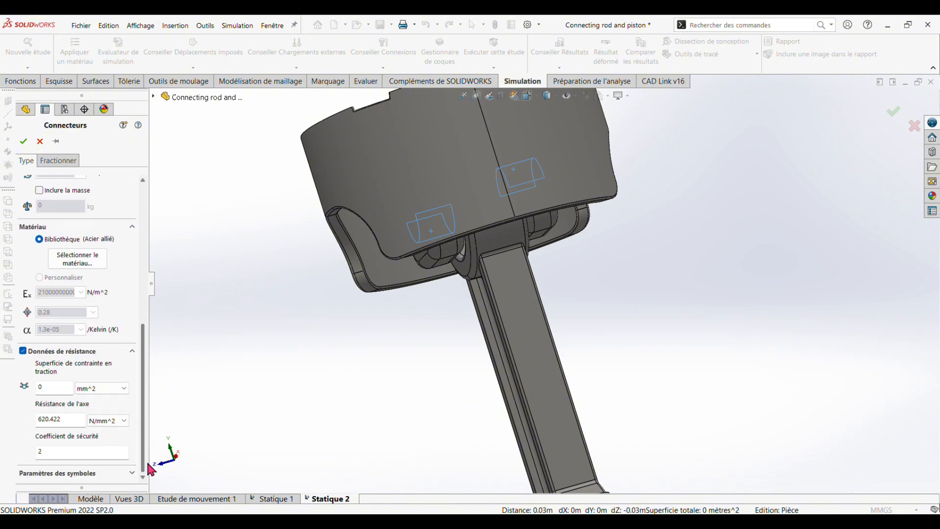
{"action": "double_click", "coordinate": [57, 387]}
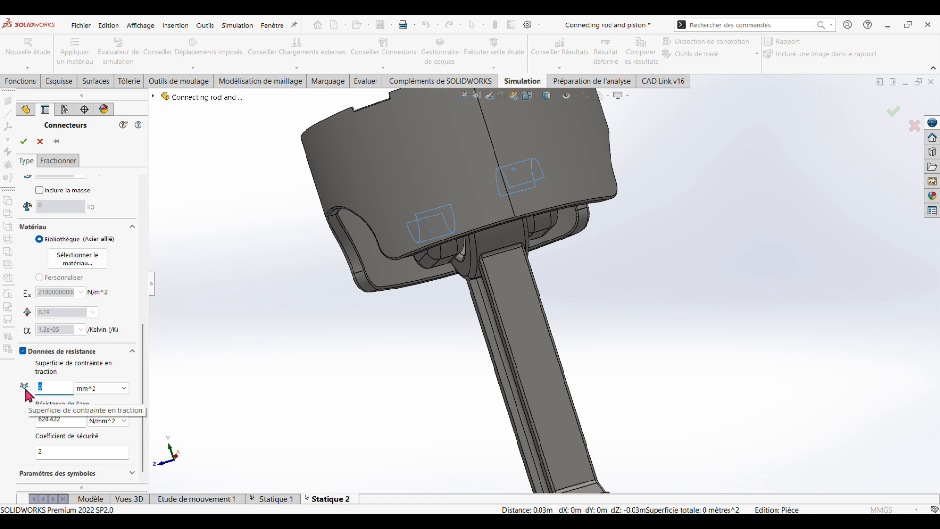
{"action": "type", "text": "500"}
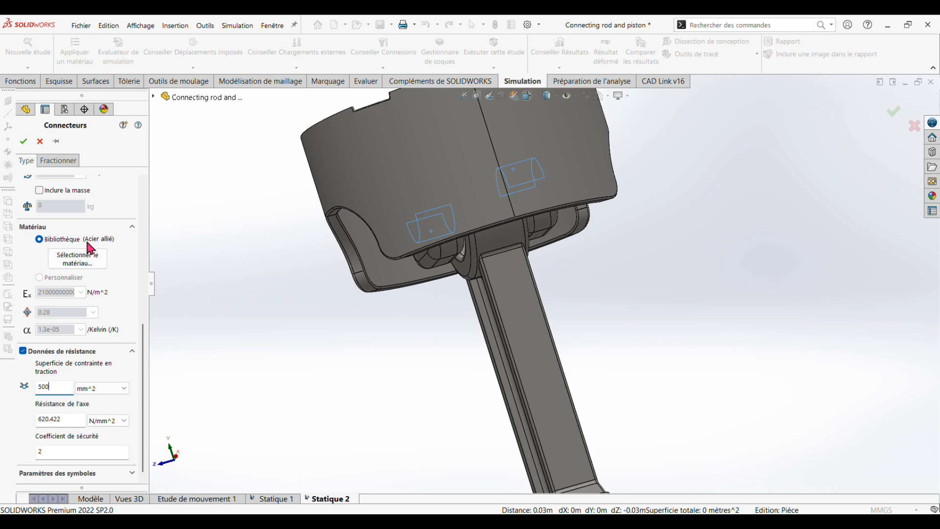
{"action": "left_click", "coordinate": [24, 142]}
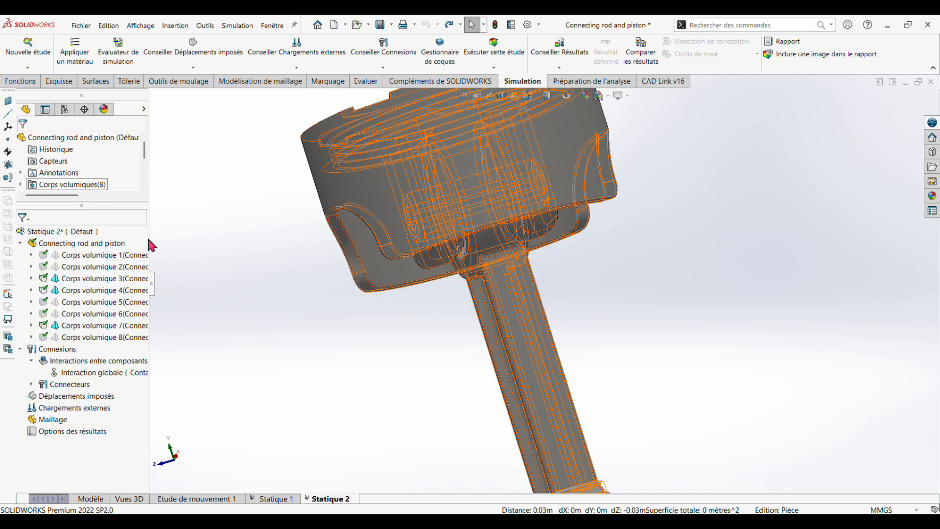
- Start a bolt connector with nut on one side of the rod's big end, using the hole's upper and lower circular edges for head and nut
{"action": "scroll", "coordinate": [384, 419], "scroll_direction": "up", "scroll_amount": 5}
{"action": "middle_click_drag", "start_coordinate": [384, 419], "coordinate": [583, 395]}
{"action": "scroll", "coordinate": [527, 374], "scroll_direction": "down", "scroll_amount": 5}
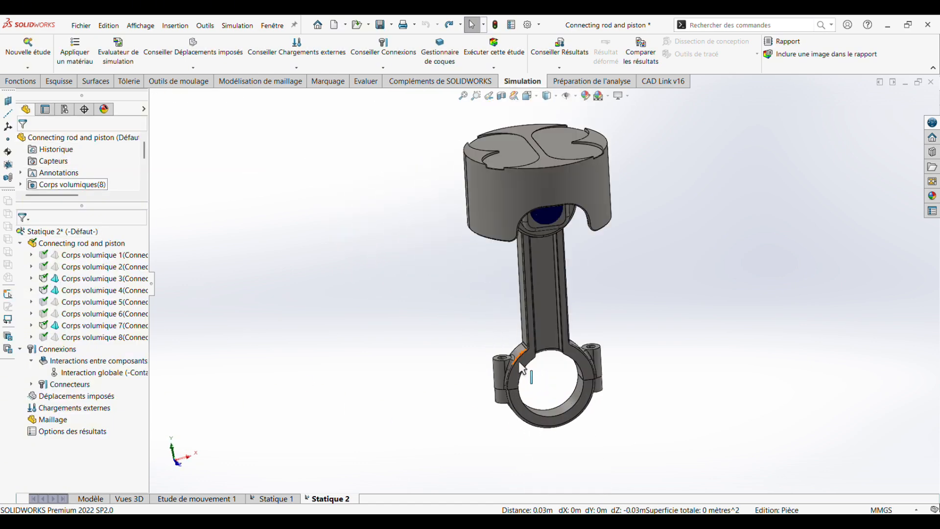
{"action": "middle_click_drag", "start_coordinate": [504, 344], "coordinate": [460, 293]}
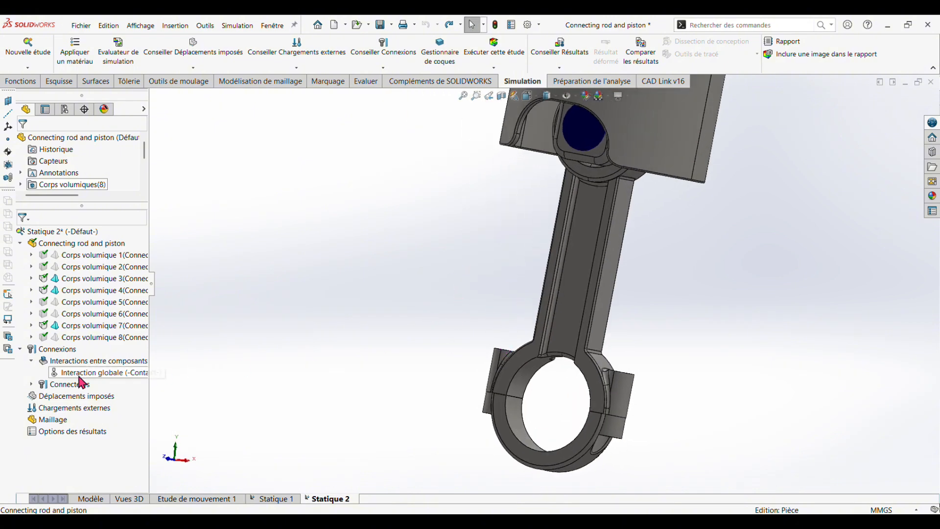
{"action": "right_click", "coordinate": [51, 387]}
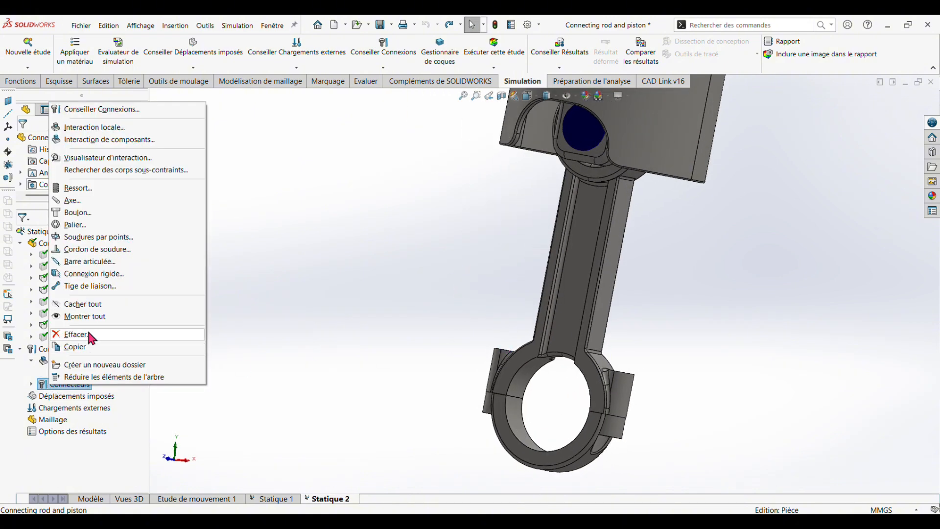
{"action": "left_click", "coordinate": [67, 213]}
{"action": "middle_click_drag", "start_coordinate": [420, 293], "coordinate": [457, 329]}
{"action": "scroll", "coordinate": [457, 329], "scroll_direction": "down", "scroll_amount": 5}
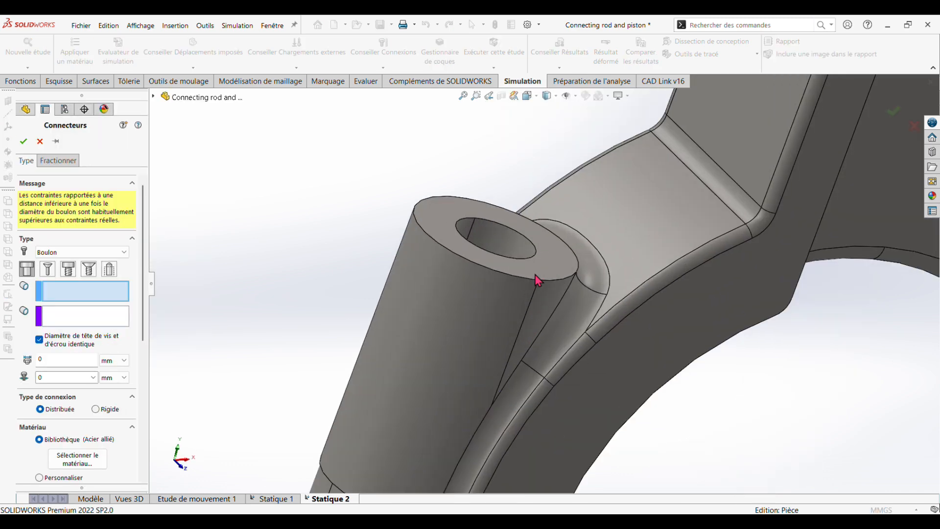
{"action": "left_click", "coordinate": [500, 230]}
{"action": "middle_click_drag", "start_coordinate": [256, 353], "coordinate": [414, 386]}
{"action": "left_click", "coordinate": [424, 415]}
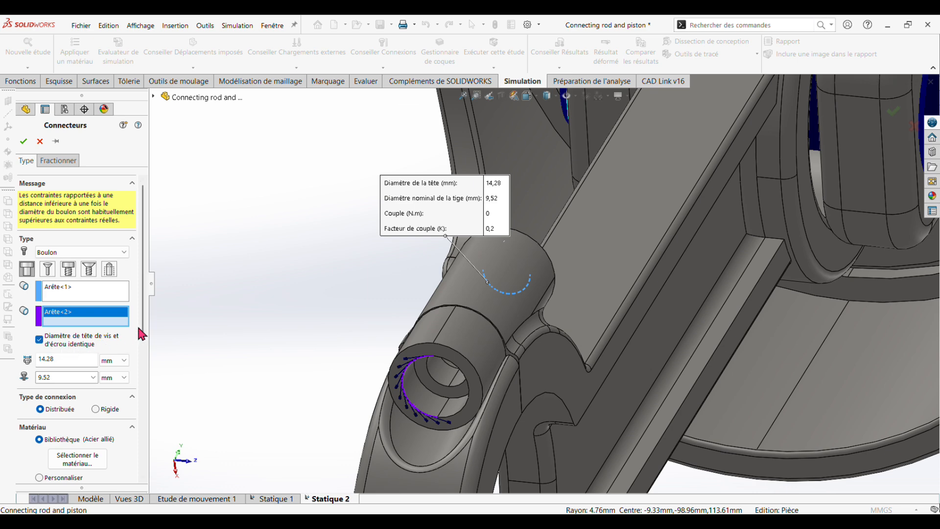
- Enable strength data for the bolt connector and open its thread count for editing
{"action": "scroll", "coordinate": [139, 333], "scroll_direction": "down", "scroll_amount": 5}
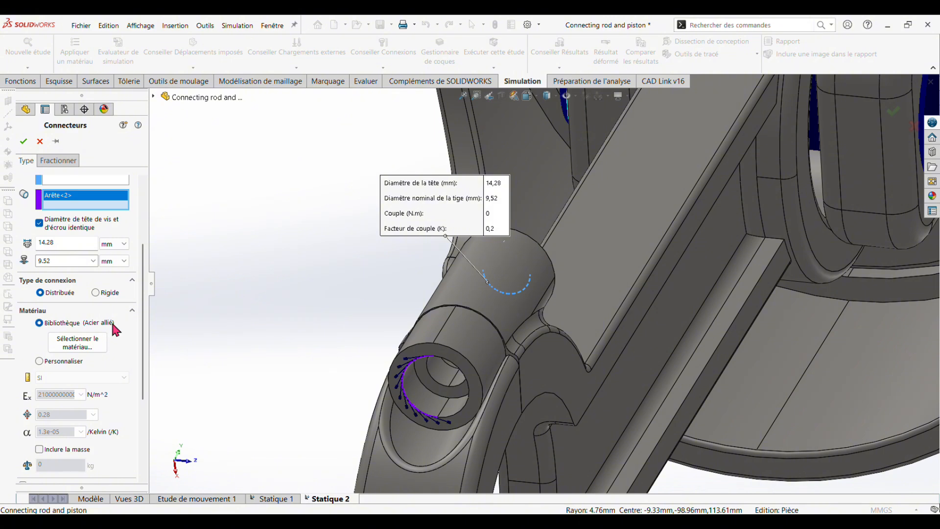
{"action": "left_click_drag", "start_coordinate": [145, 318], "coordinate": [141, 394]}
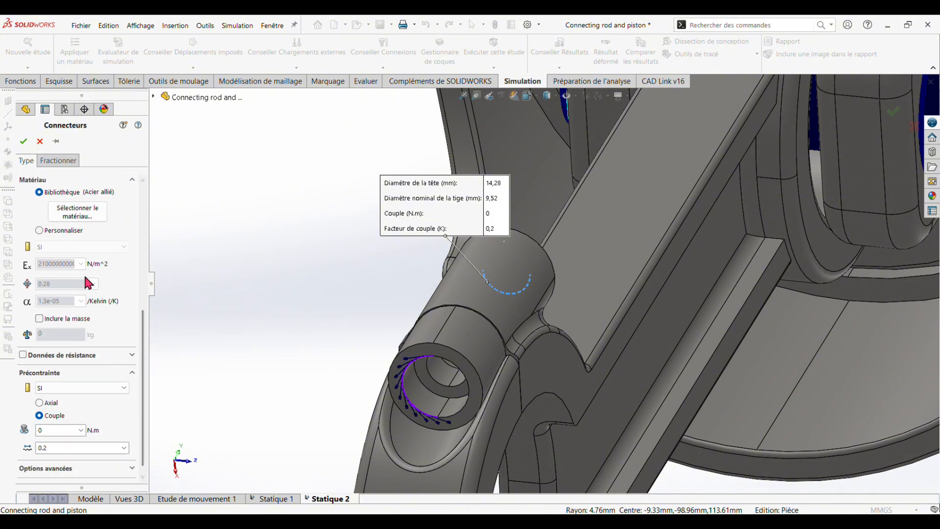
{"action": "left_click", "coordinate": [23, 355]}
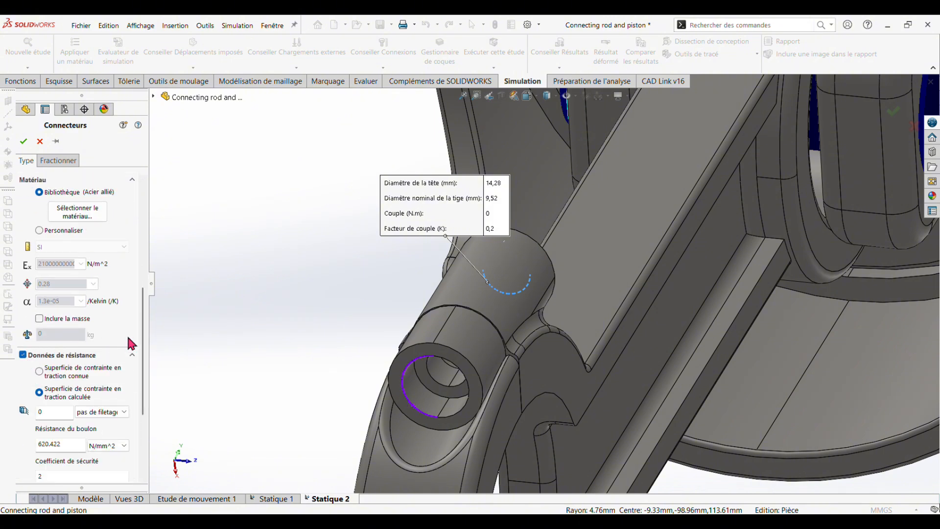
{"action": "left_click_drag", "start_coordinate": [145, 329], "coordinate": [144, 361]}
{"action": "left_click", "coordinate": [53, 323]}
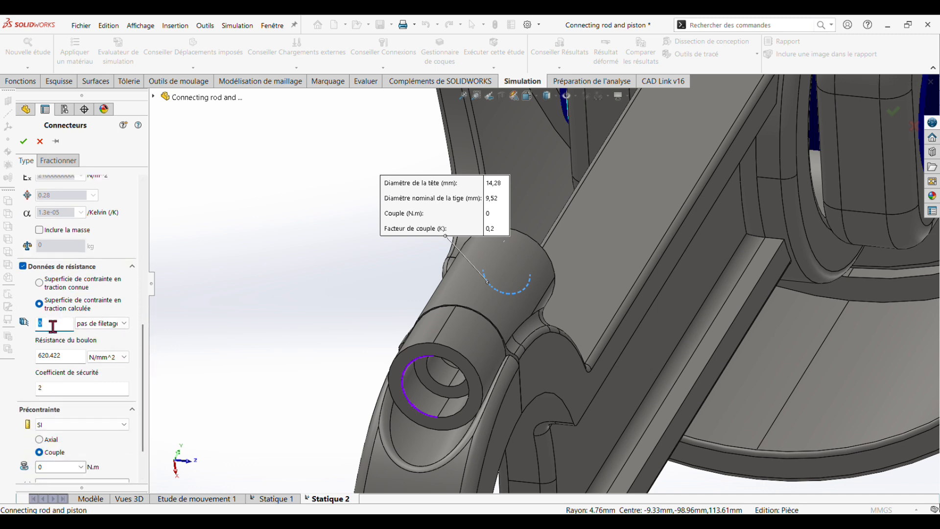
- Switch to the case study PDF and look up the bolt connector's thread count and torque preload, then return to SOLIDWORKS
{"action": "key", "text": "alt+Tab"}
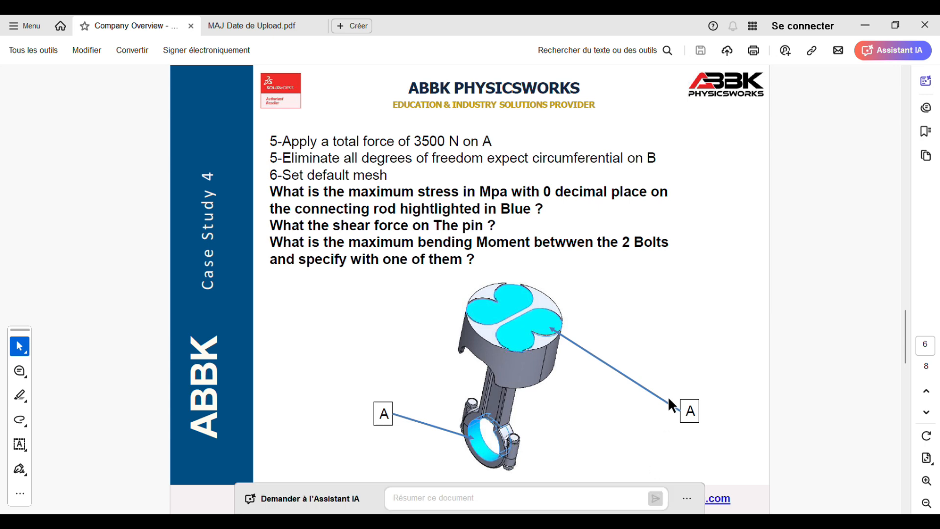
{"action": "scroll", "coordinate": [691, 365], "scroll_direction": "up", "scroll_amount": 1}
{"action": "left_click_drag", "start_coordinate": [550, 394], "coordinate": [660, 394]}
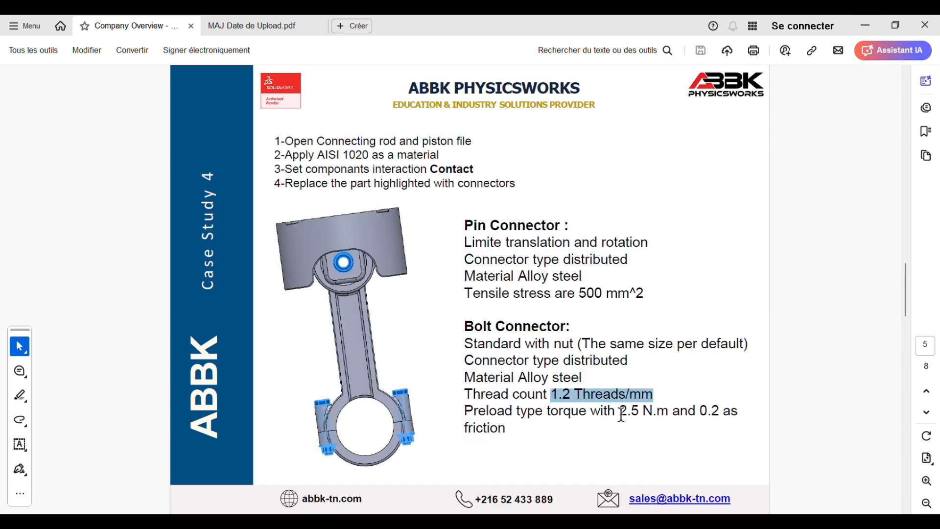
{"action": "left_click_drag", "start_coordinate": [535, 412], "coordinate": [675, 412]}
{"action": "left_click", "coordinate": [865, 25]}
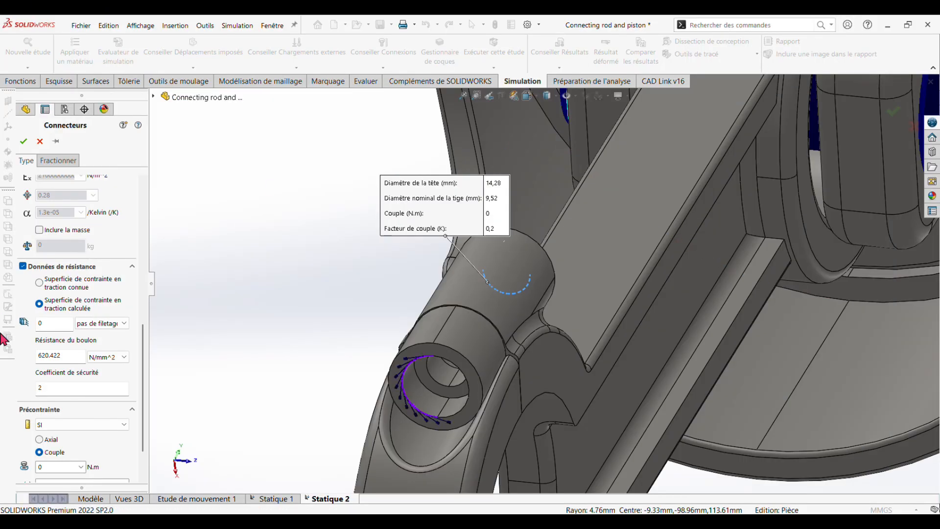
- Set the bolt's thread count to 1.2 threads per mm
{"action": "double_click", "coordinate": [47, 324]}
{"action": "type", "text": "1.2"}
{"action": "left_click", "coordinate": [121, 323]}
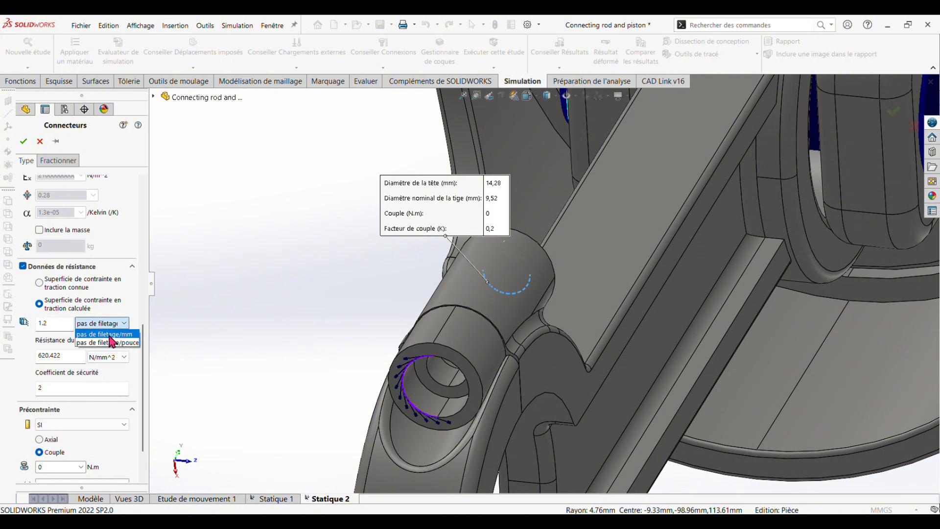
{"action": "left_click", "coordinate": [105, 334]}
- Set the bolt's torque preload to 2.5 N.m and accept the connector
{"action": "scroll", "coordinate": [74, 392], "scroll_direction": "down", "scroll_amount": 2}
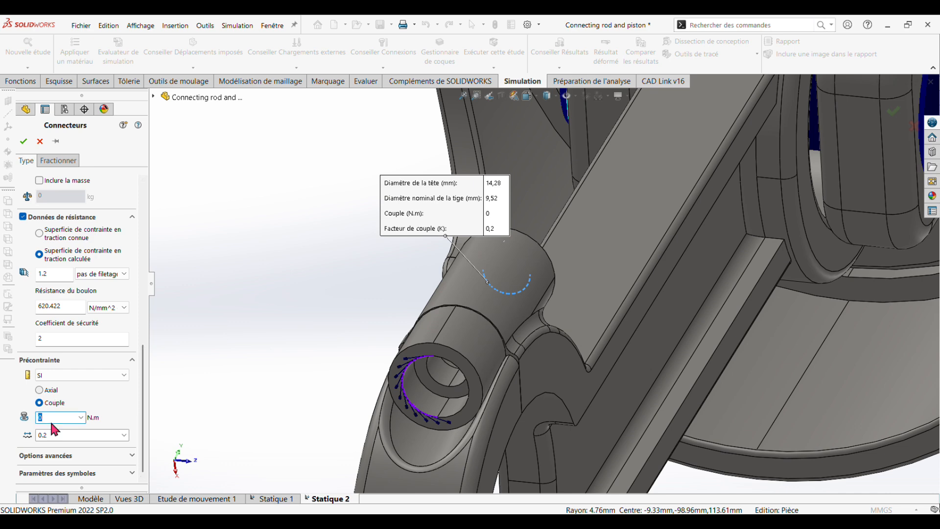
{"action": "type", "text": "2.5"}
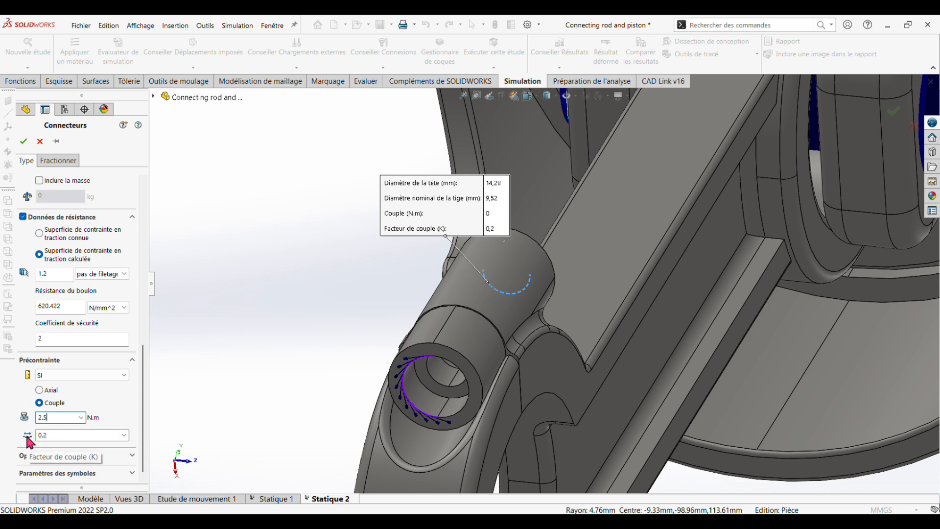
{"action": "left_click", "coordinate": [131, 455]}
{"action": "scroll", "coordinate": [139, 444], "scroll_direction": "up", "scroll_amount": 10}
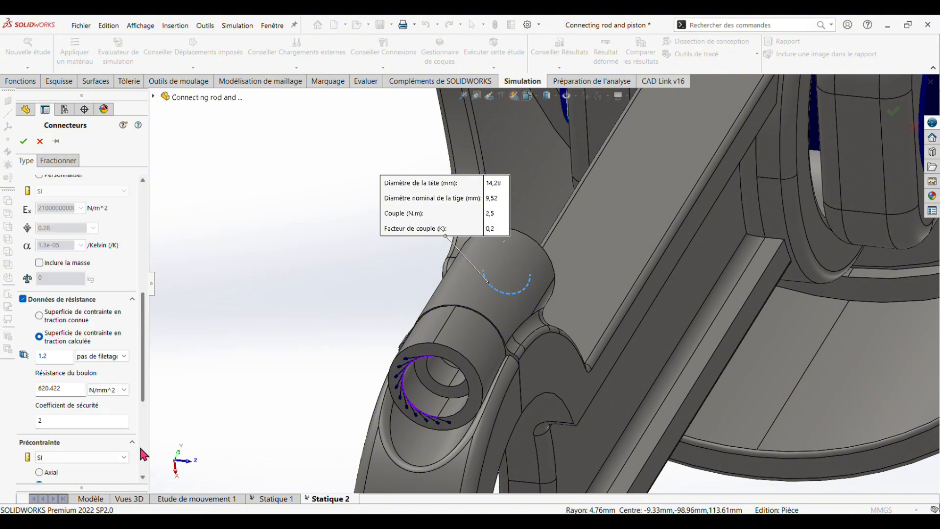
{"action": "left_click", "coordinate": [25, 141]}
- Duplicate the finished bolt connector within the study's connectors folder
{"action": "middle_click_drag", "start_coordinate": [324, 303], "coordinate": [202, 350]}
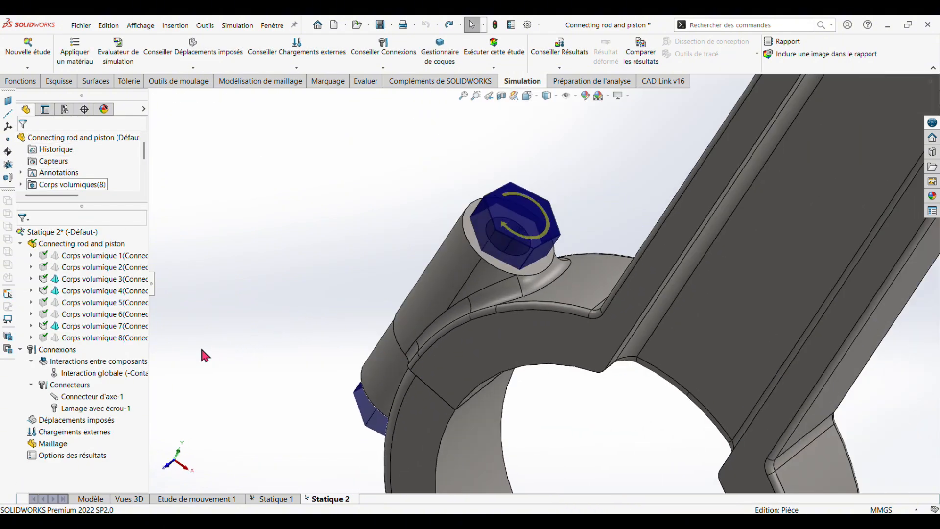
{"action": "scroll", "coordinate": [223, 350], "scroll_direction": "up", "scroll_amount": 5}
{"action": "middle_click_drag", "start_coordinate": [490, 367], "coordinate": [525, 321]}
{"action": "mouse_move", "coordinate": [63, 411]}
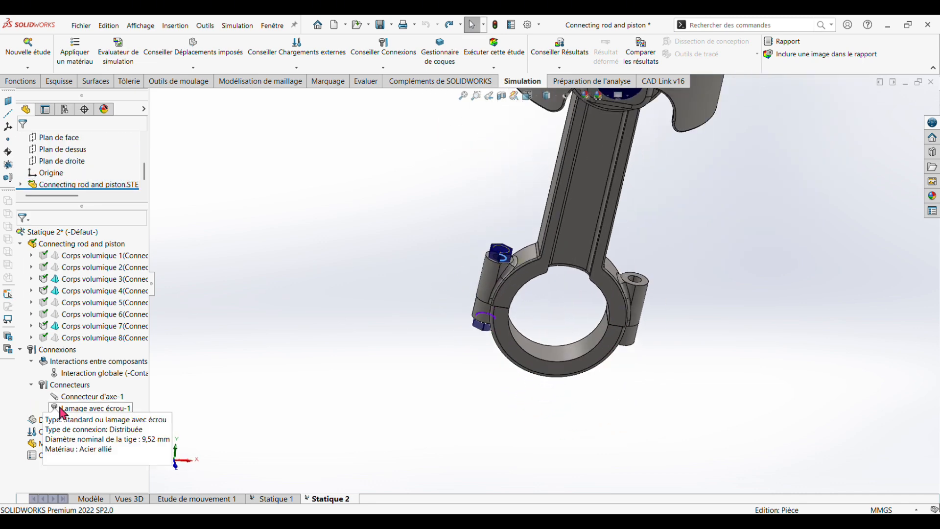
{"action": "right_click", "coordinate": [95, 412]}
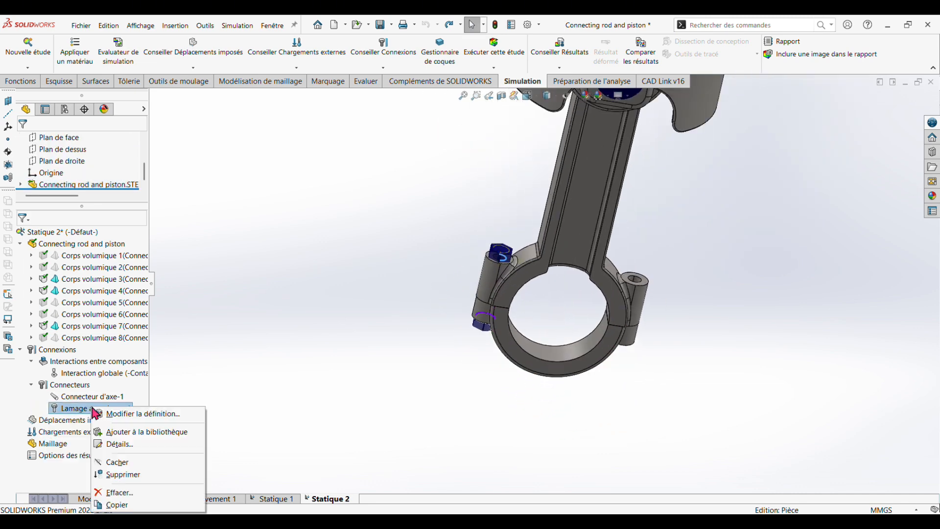
{"action": "left_click", "coordinate": [137, 507]}
{"action": "right_click", "coordinate": [70, 385]}
{"action": "left_click", "coordinate": [78, 350]}
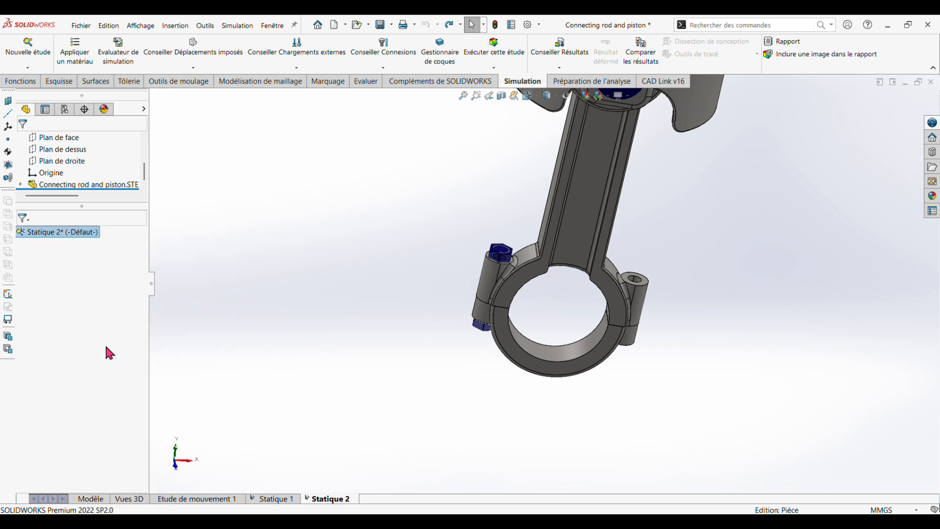
- Edit the definition of the copied bolt connector and clear both its head and nut edge selections
{"action": "right_click", "coordinate": [97, 424]}
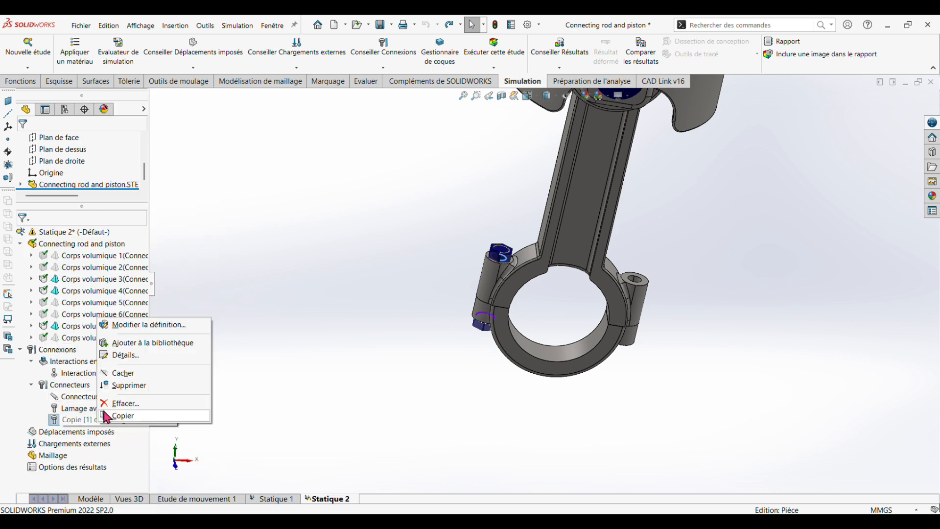
{"action": "left_click", "coordinate": [143, 325]}
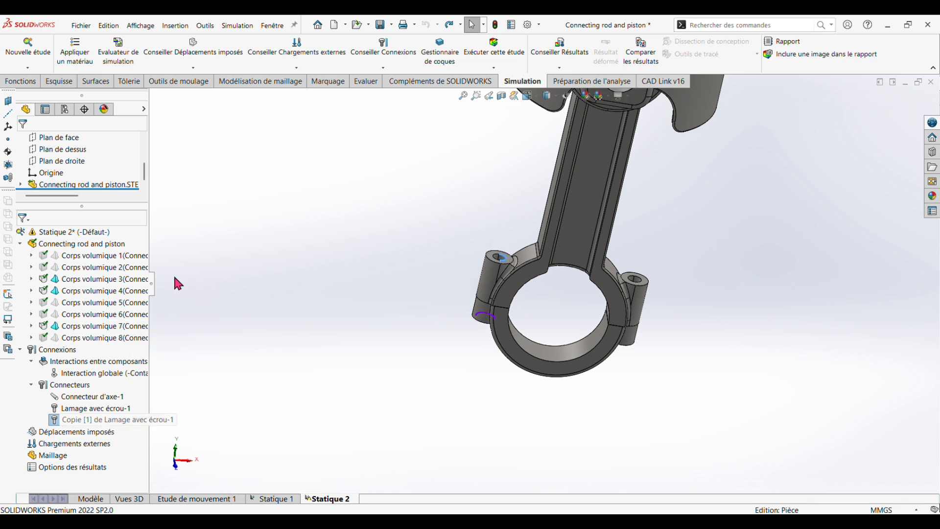
{"action": "left_click", "coordinate": [54, 286]}
{"action": "right_click", "coordinate": [65, 288]}
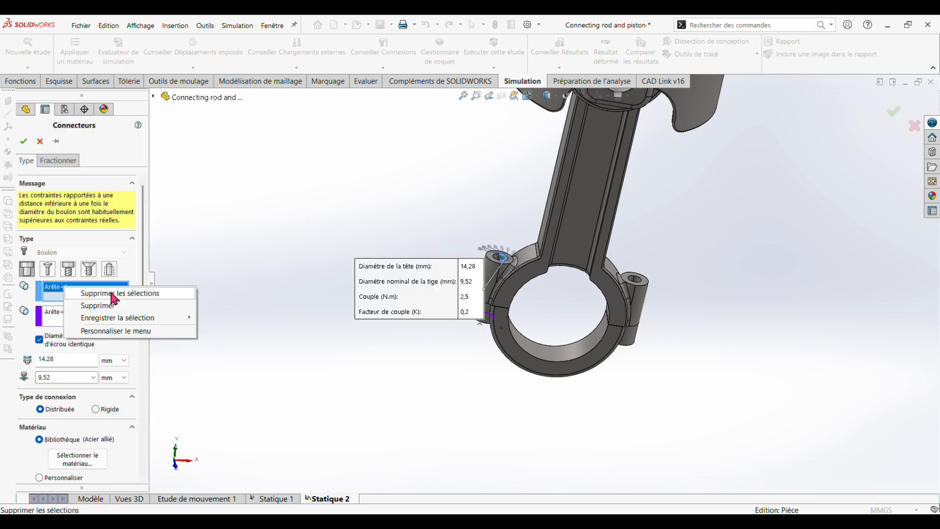
{"action": "left_click", "coordinate": [111, 294]}
{"action": "left_click", "coordinate": [57, 312]}
{"action": "right_click", "coordinate": [57, 312]}
{"action": "left_click", "coordinate": [98, 317]}
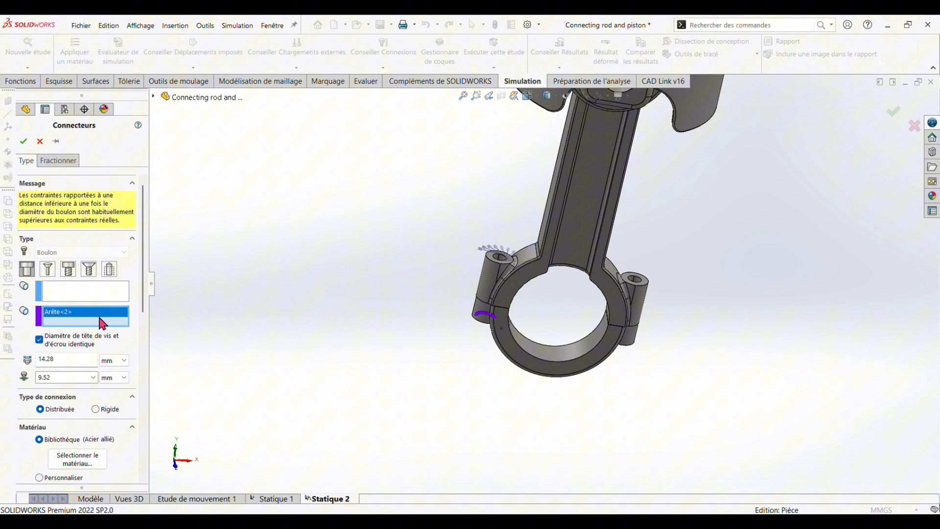
- Assign the upper circular edge of the opposite bolt hole on the rod's big end as the copied bolt's head edge
{"action": "left_click", "coordinate": [92, 296]}
{"action": "middle_click_drag", "start_coordinate": [371, 336], "coordinate": [667, 295]}
{"action": "scroll", "coordinate": [636, 279], "scroll_direction": "down", "scroll_amount": 5}
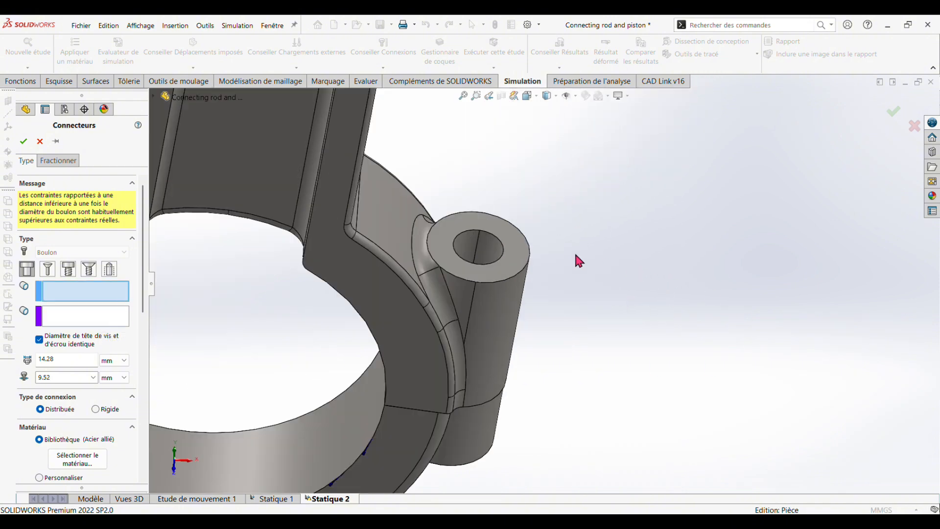
{"action": "left_click", "coordinate": [503, 244]}
- Set the lower circular edge of the same bolt hole as the nut edge and accept the copied bolt connector
{"action": "left_click", "coordinate": [96, 315]}
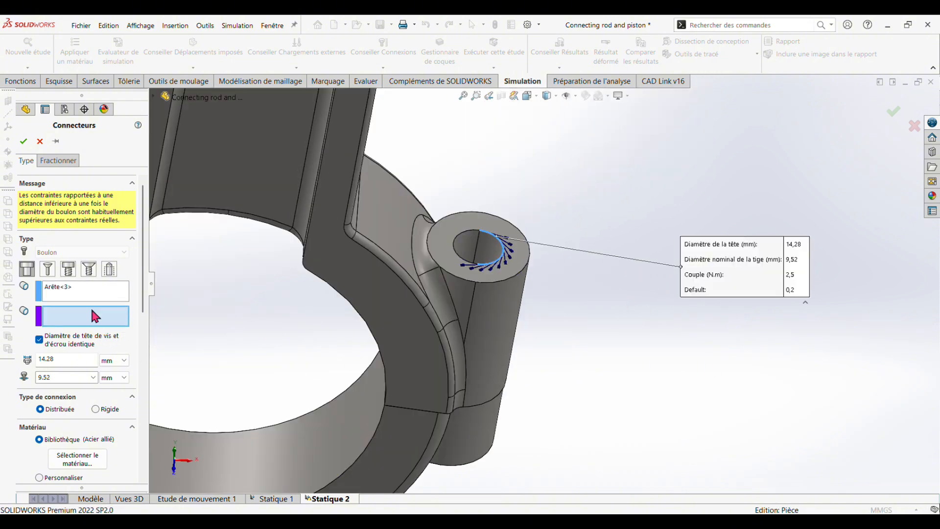
{"action": "middle_click_drag", "start_coordinate": [629, 393], "coordinate": [506, 396]}
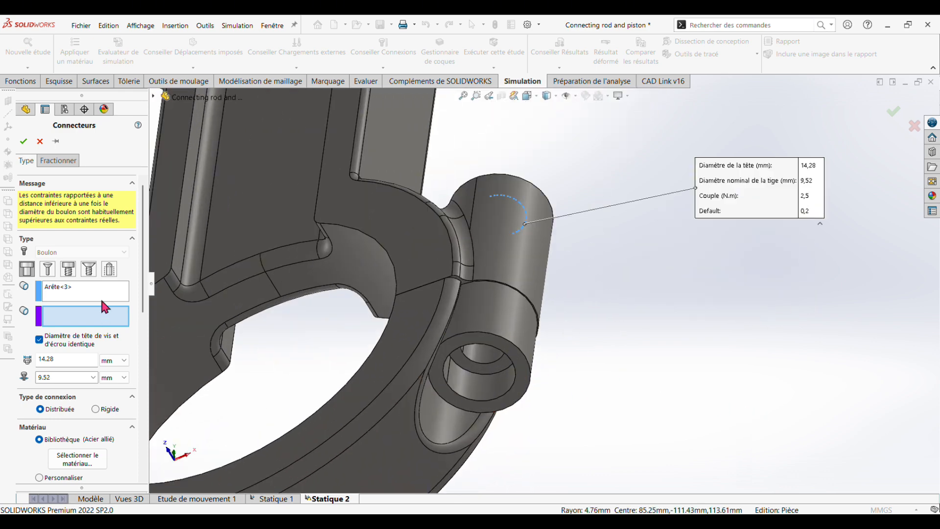
{"action": "left_click", "coordinate": [500, 402]}
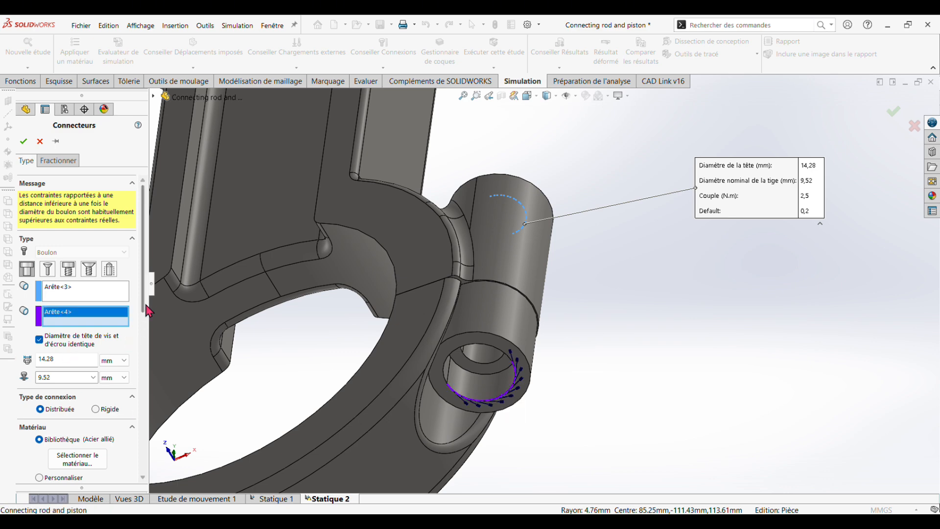
{"action": "left_click_drag", "start_coordinate": [142, 306], "coordinate": [164, 474]}
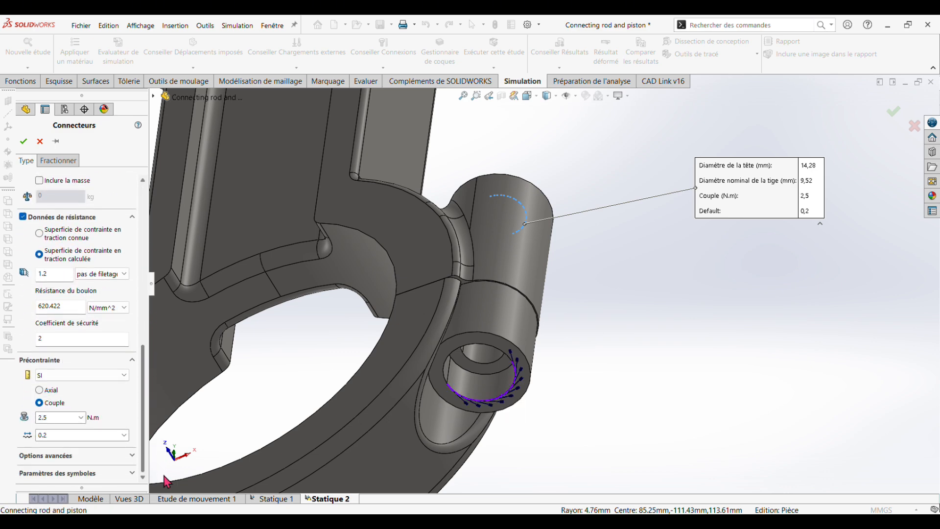
{"action": "left_click", "coordinate": [23, 142]}
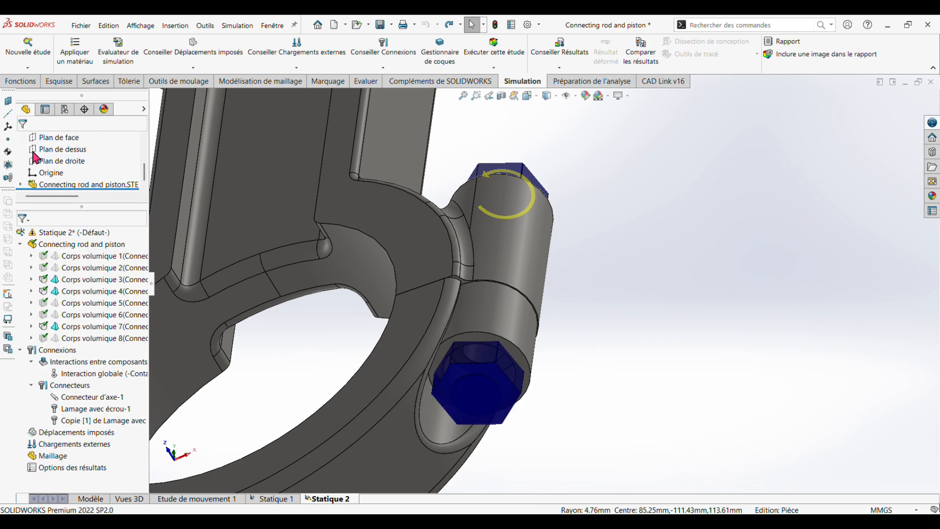
- Start a fixture on cylindrical faces and select the three inner faces of the rod's big-end bore
{"action": "scroll", "coordinate": [587, 362], "scroll_direction": "up", "scroll_amount": 5}
{"action": "middle_click_drag", "start_coordinate": [587, 362], "coordinate": [572, 337]}
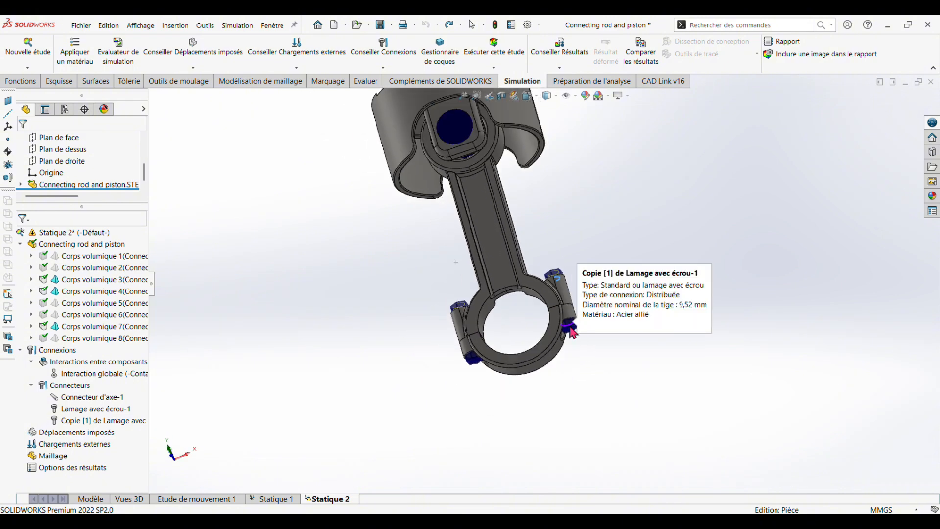
{"action": "right_click", "coordinate": [63, 439]}
{"action": "left_click", "coordinate": [110, 345]}
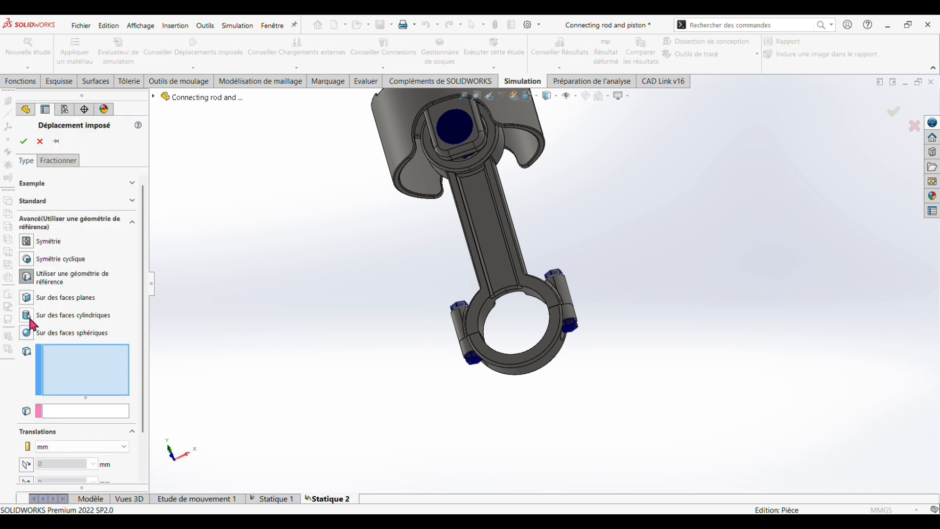
{"action": "left_click", "coordinate": [27, 316]}
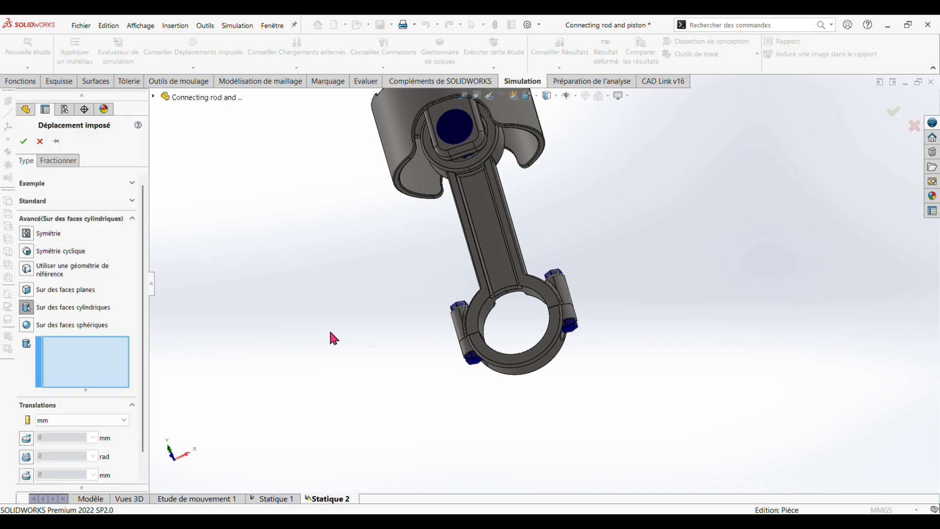
{"action": "middle_click_drag", "start_coordinate": [333, 337], "coordinate": [328, 392]}
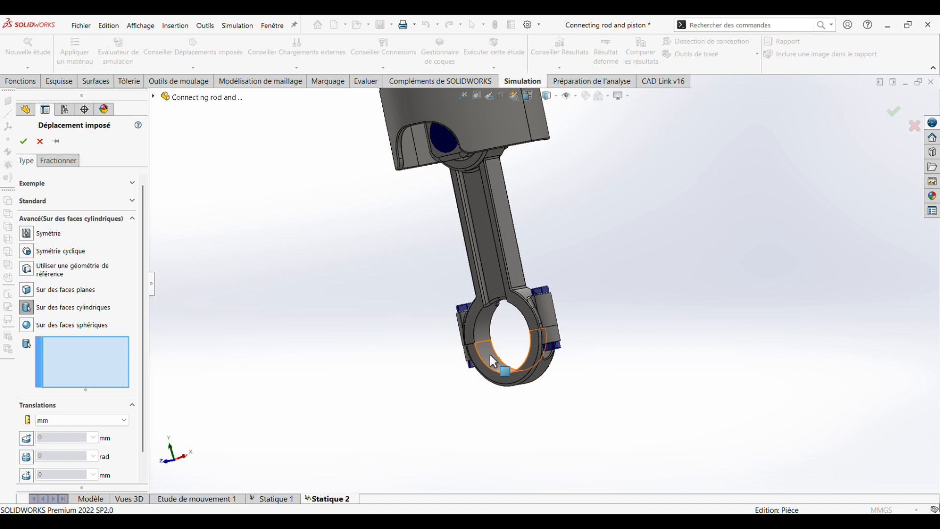
{"action": "left_click", "coordinate": [493, 361]}
{"action": "left_click", "coordinate": [507, 338]}
{"action": "middle_click_drag", "start_coordinate": [507, 338], "coordinate": [540, 309]}
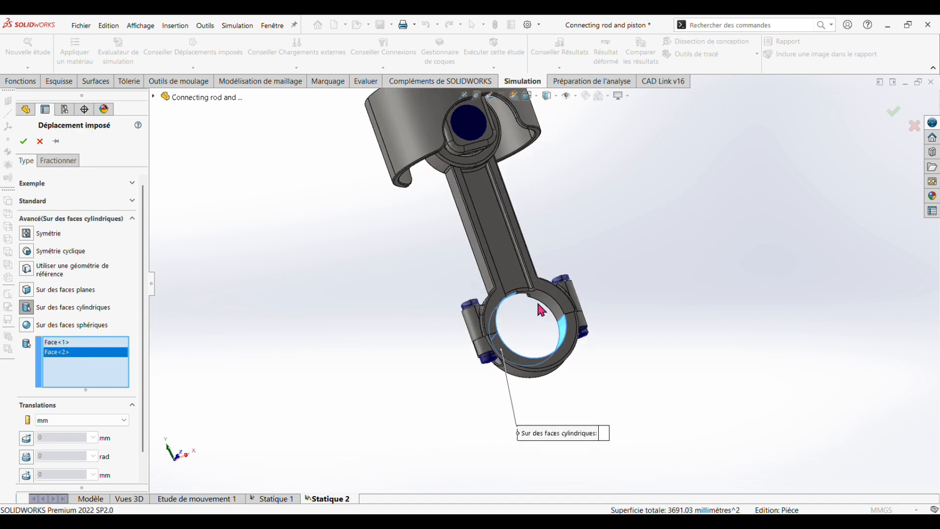
{"action": "left_click", "coordinate": [539, 313]}
- Restrain the bore's radial and axial translations at 0 mm and accept the fixture
{"action": "scroll", "coordinate": [145, 418], "scroll_direction": "down", "scroll_amount": 1}
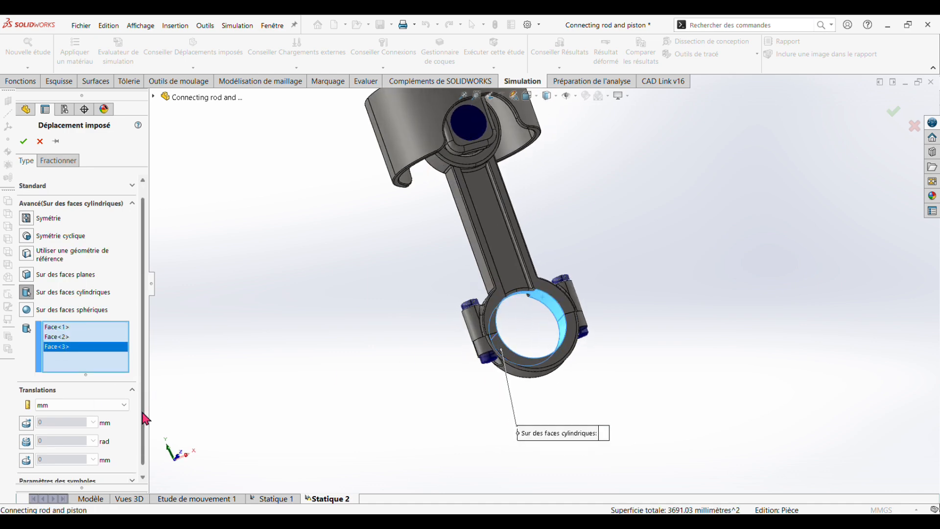
{"action": "left_click", "coordinate": [26, 422]}
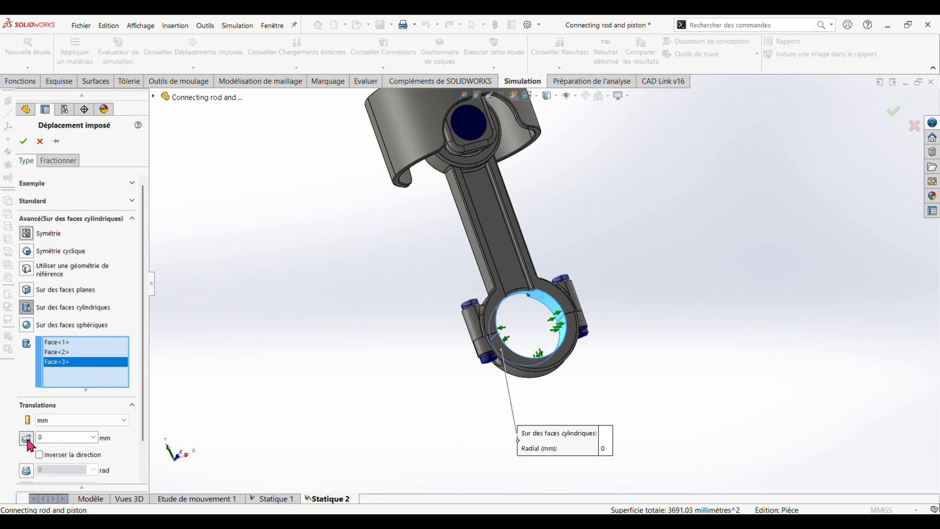
{"action": "scroll", "coordinate": [145, 434], "scroll_direction": "down", "scroll_amount": 2}
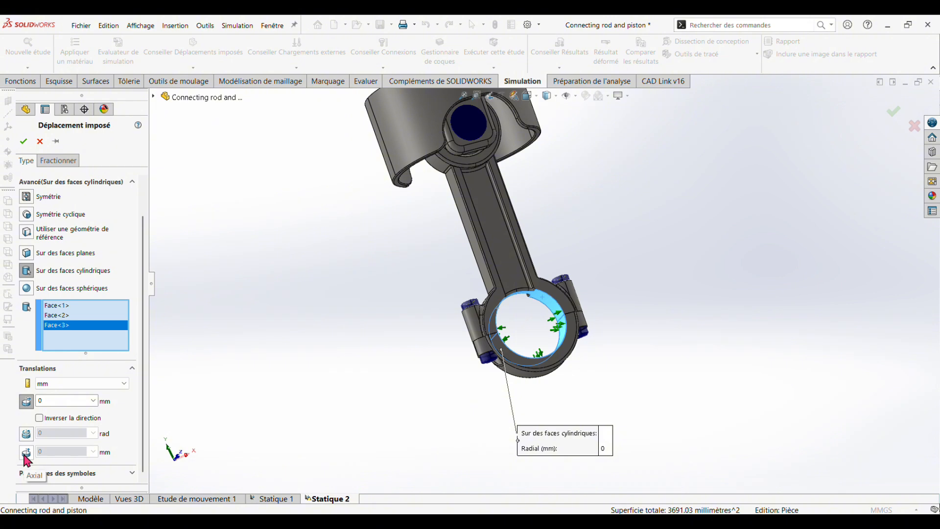
{"action": "left_click", "coordinate": [26, 452]}
{"action": "scroll", "coordinate": [146, 448], "scroll_direction": "down", "scroll_amount": 1}
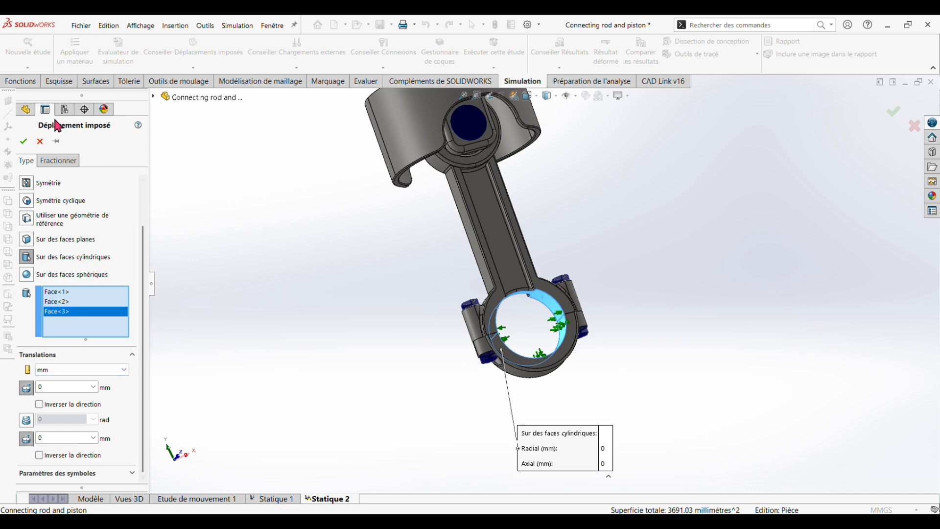
{"action": "left_click", "coordinate": [27, 146]}
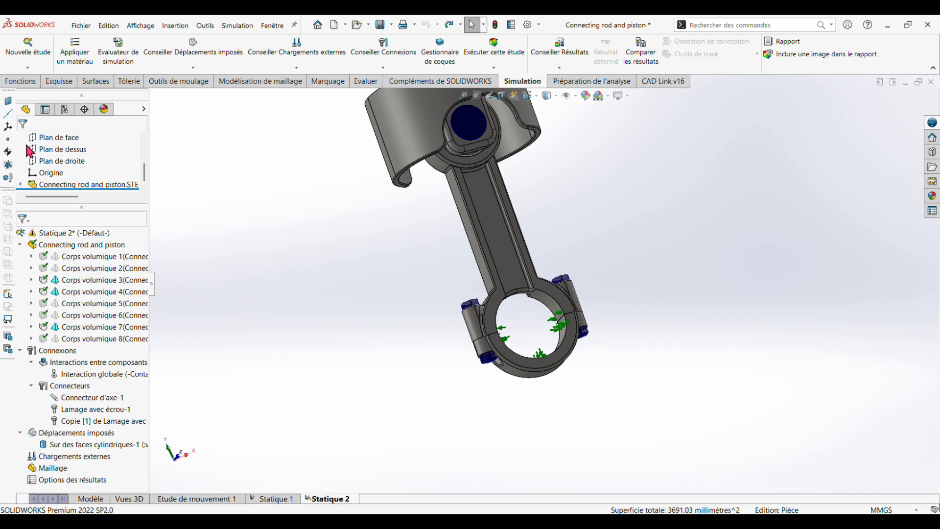
- Add an external force normal to the two recessed faces on the piston crown
{"action": "right_click", "coordinate": [79, 457]}
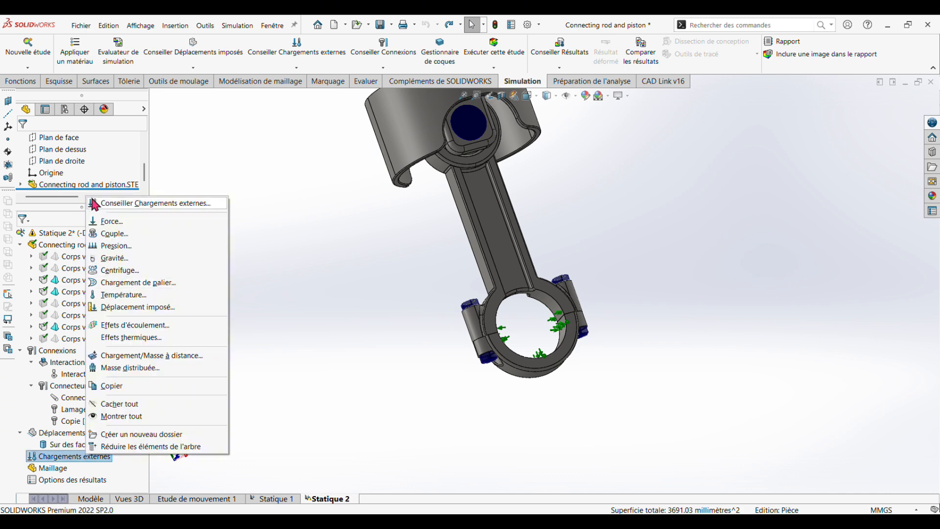
{"action": "left_click", "coordinate": [106, 216]}
{"action": "scroll", "coordinate": [392, 242], "scroll_direction": "up", "scroll_amount": 4}
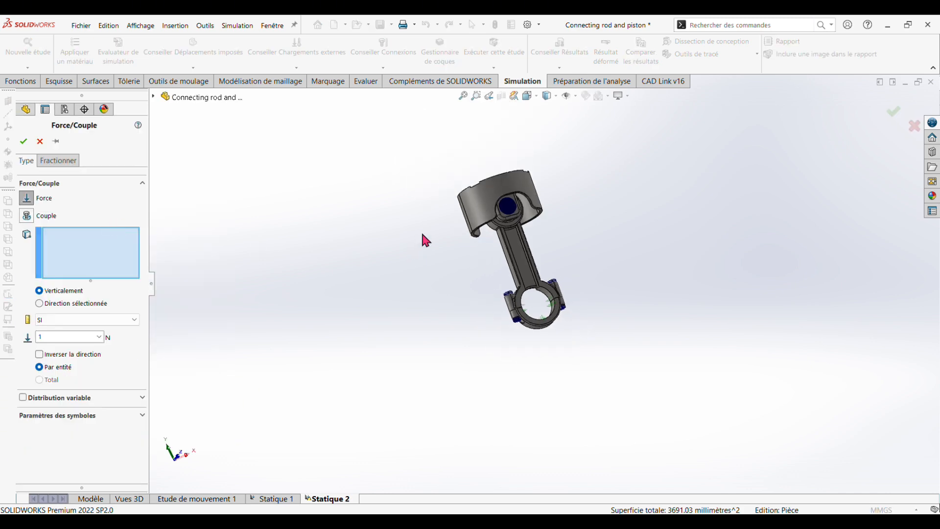
{"action": "middle_click_drag", "start_coordinate": [421, 233], "coordinate": [450, 354]}
{"action": "scroll", "coordinate": [560, 199], "scroll_direction": "down", "scroll_amount": 3}
{"action": "scroll", "coordinate": [396, 278], "scroll_direction": "down", "scroll_amount": 2}
{"action": "left_click", "coordinate": [395, 278]}
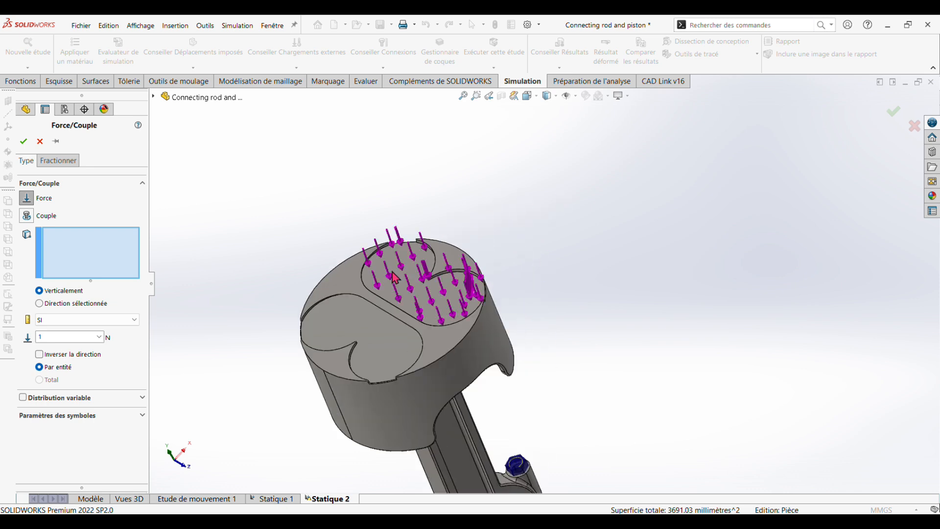
{"action": "left_click", "coordinate": [352, 333]}
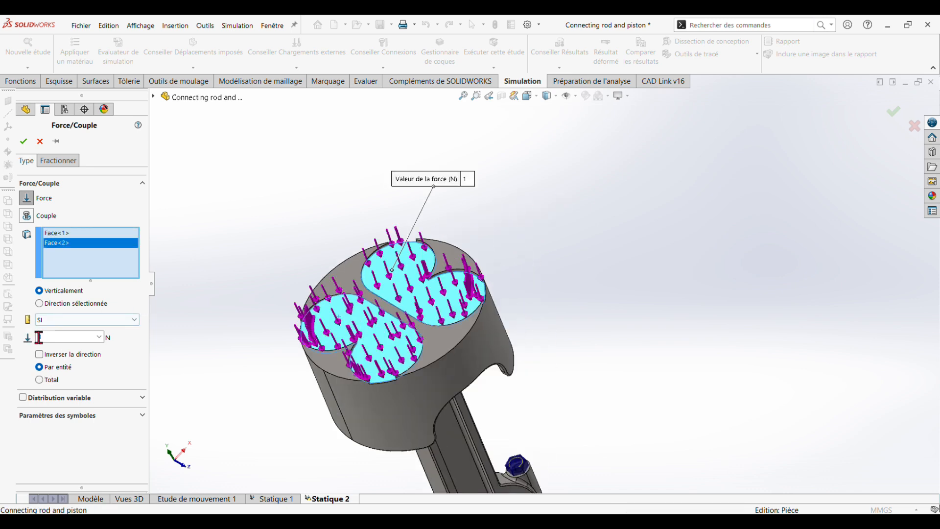
- Define the piston force as a total of 3500 N and accept it
{"action": "left_click", "coordinate": [39, 380]}
{"action": "double_click", "coordinate": [57, 336]}
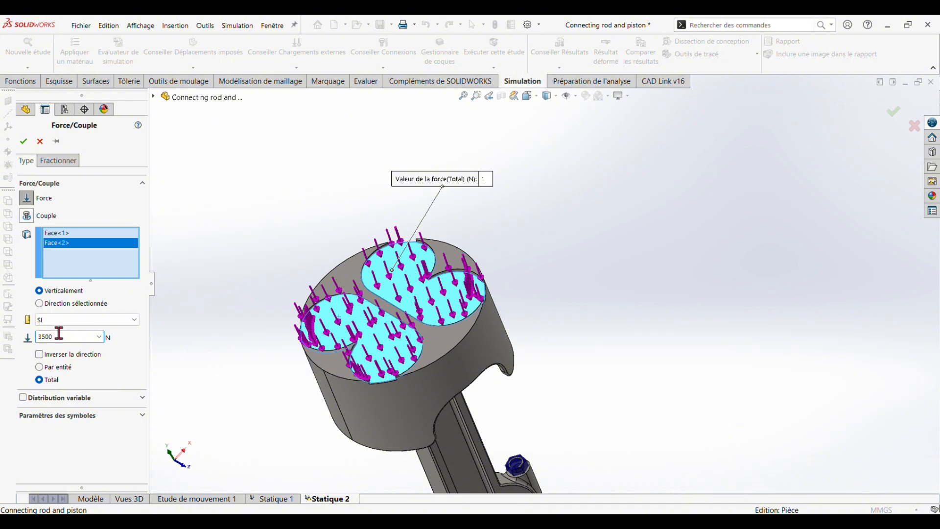
{"action": "left_click", "coordinate": [22, 143]}
- Create the study's mesh with the mesh parameters enabled and the standard mesh type
{"action": "key", "text": "ctrl+1"}
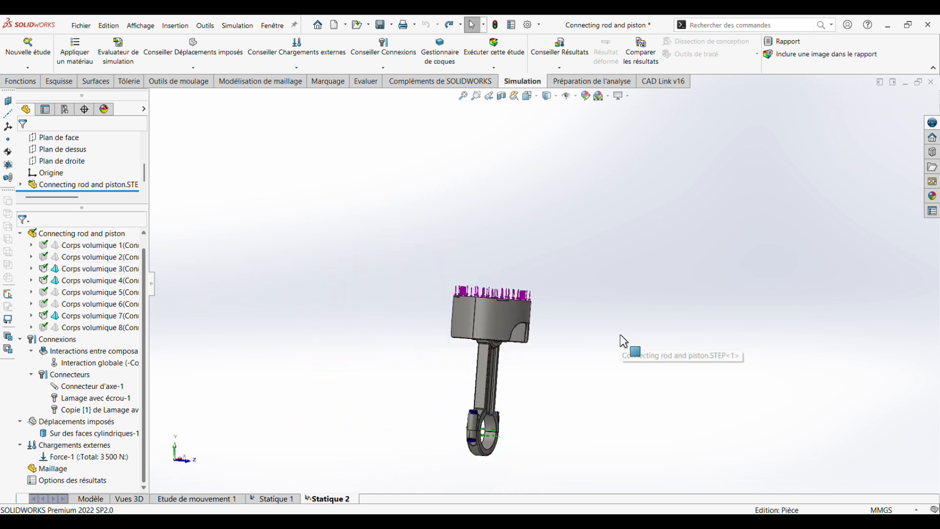
{"action": "middle_click_drag", "start_coordinate": [620, 335], "coordinate": [492, 378]}
{"action": "scroll", "coordinate": [537, 407], "scroll_direction": "down", "scroll_amount": 4}
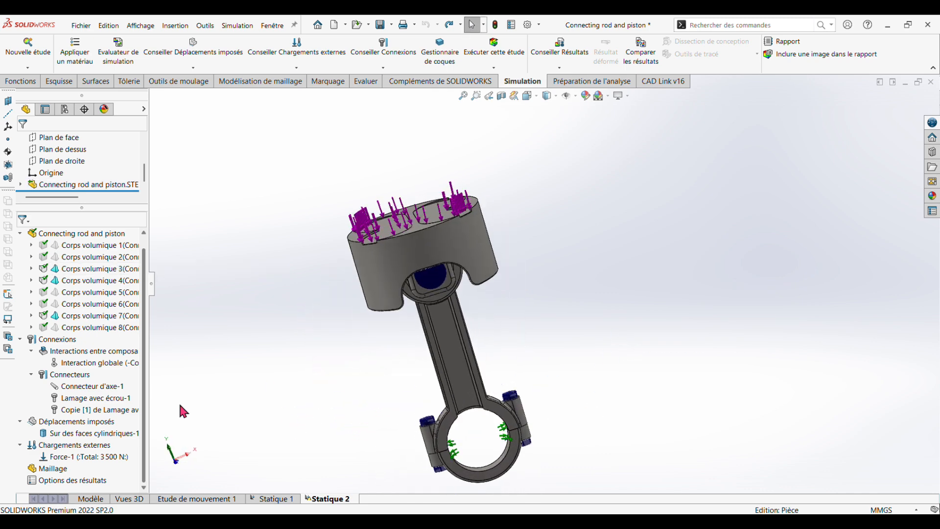
{"action": "right_click", "coordinate": [49, 468]}
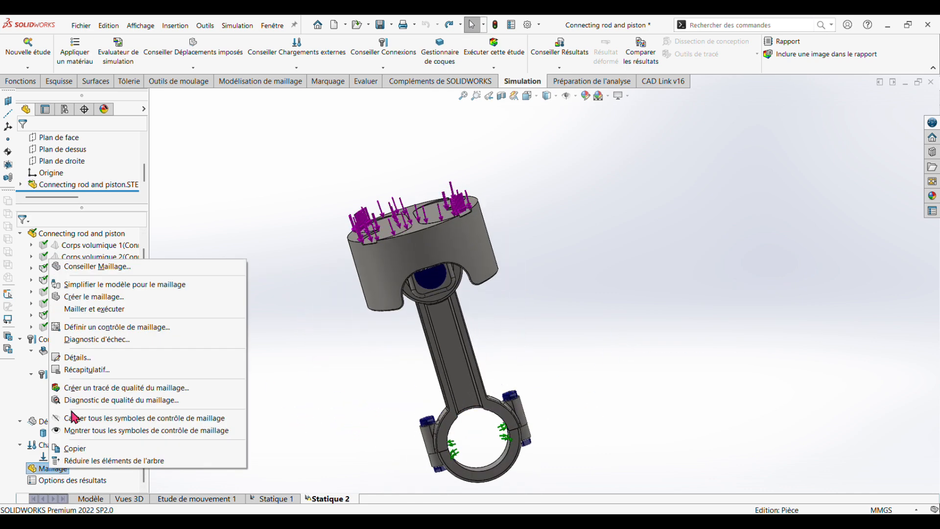
{"action": "left_click", "coordinate": [75, 297]}
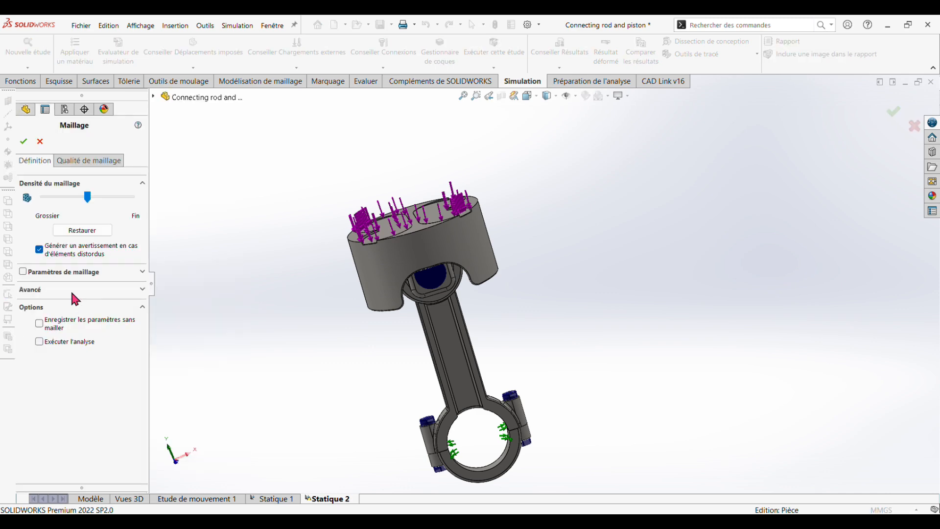
{"action": "left_click", "coordinate": [23, 272]}
{"action": "left_click", "coordinate": [74, 322]}
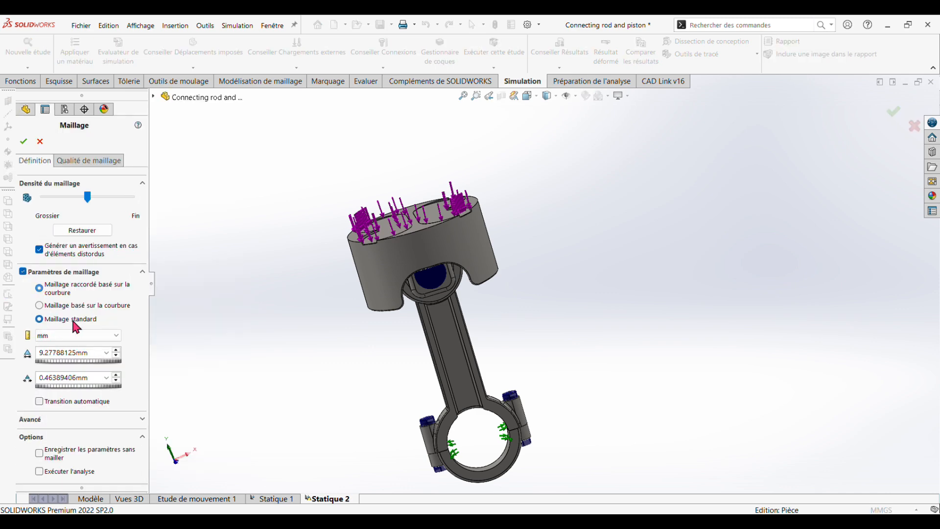
{"action": "left_click", "coordinate": [21, 144]}
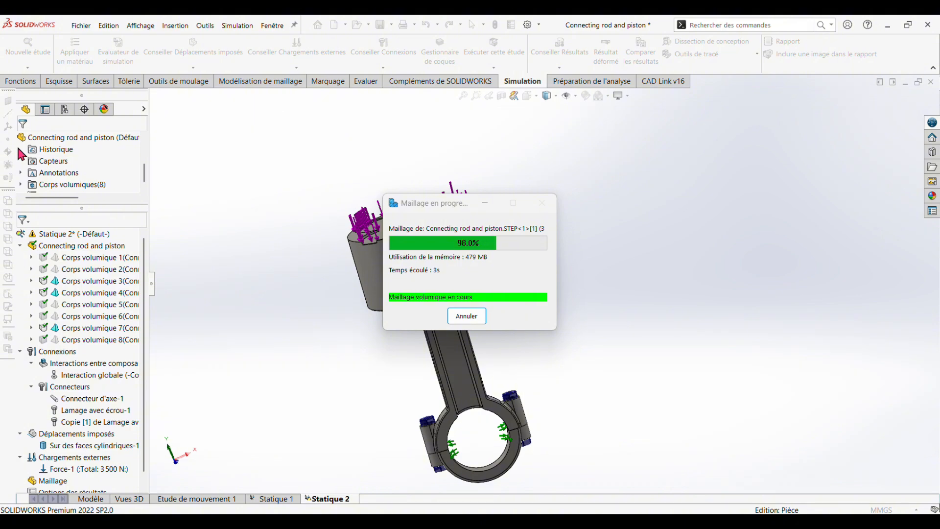
- Run the static study and move the von Mises plot's maximum label away from the model
{"action": "middle_click_drag", "start_coordinate": [659, 386], "coordinate": [667, 315]}
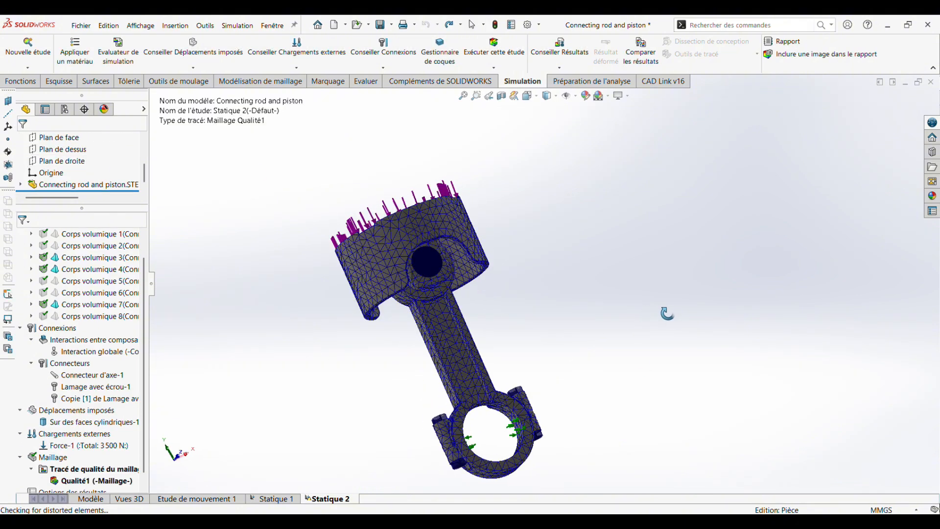
{"action": "left_click", "coordinate": [501, 58]}
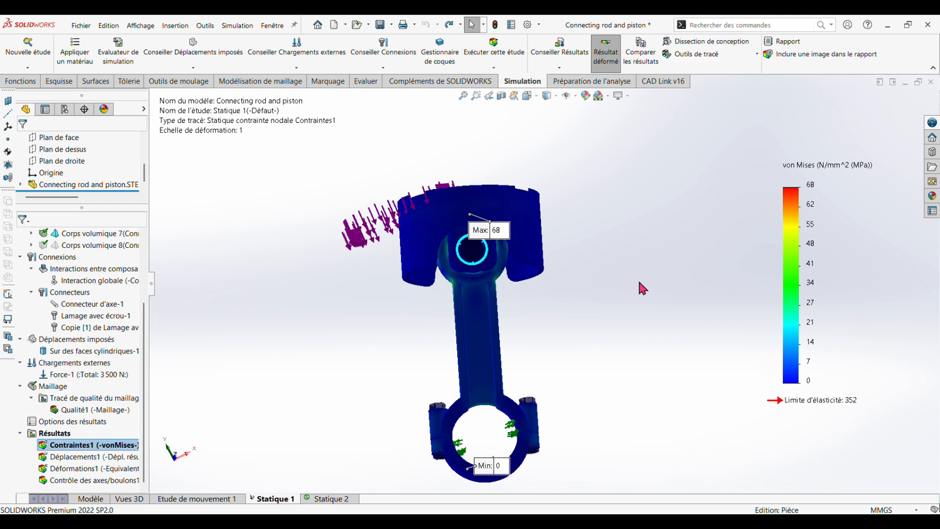
{"action": "middle_click_drag", "start_coordinate": [639, 282], "coordinate": [594, 345]}
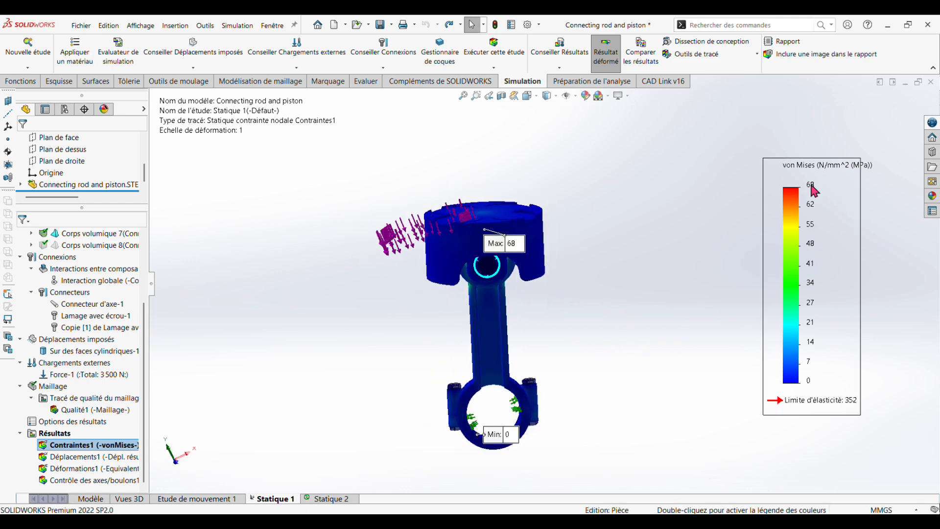
{"action": "left_click_drag", "start_coordinate": [515, 247], "coordinate": [737, 404]}
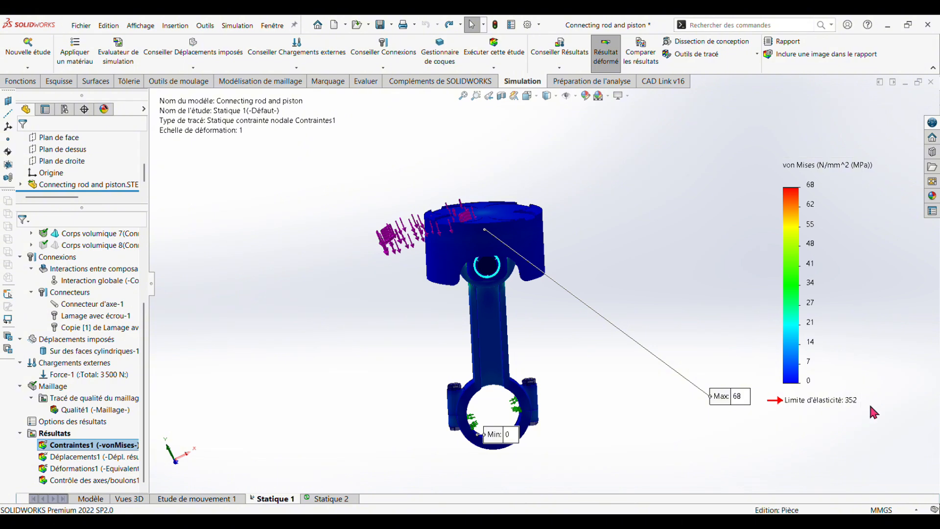
- Define a pin/bolt check plot in the results with the default properties
{"action": "right_click", "coordinate": [46, 434]}
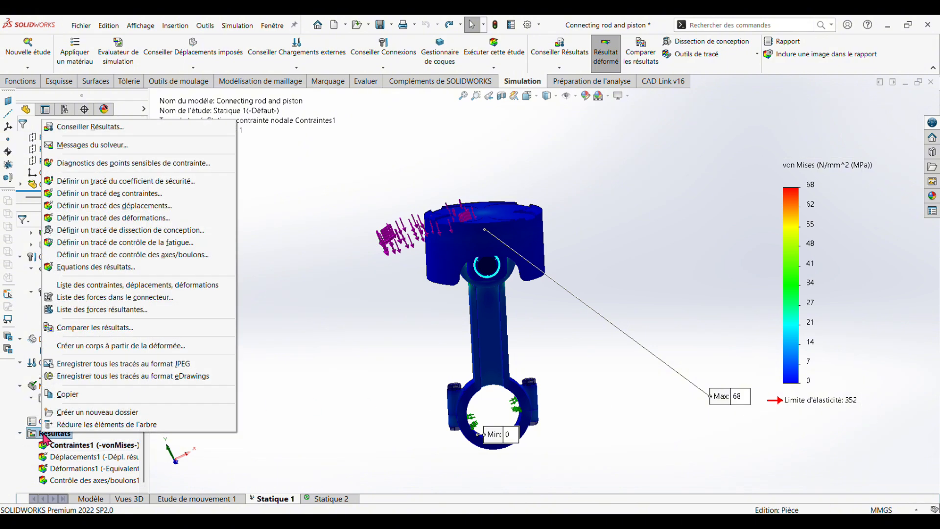
{"action": "left_click", "coordinate": [98, 255]}
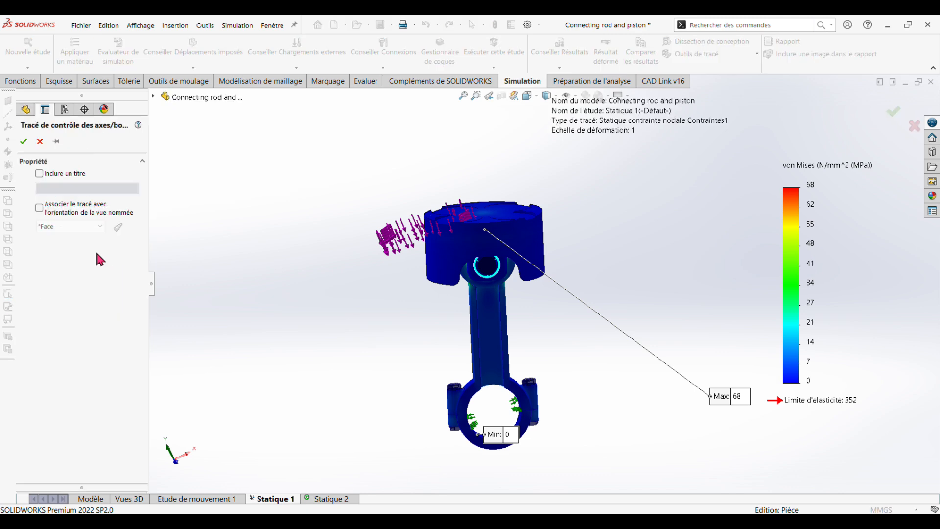
{"action": "left_click", "coordinate": [23, 141]}
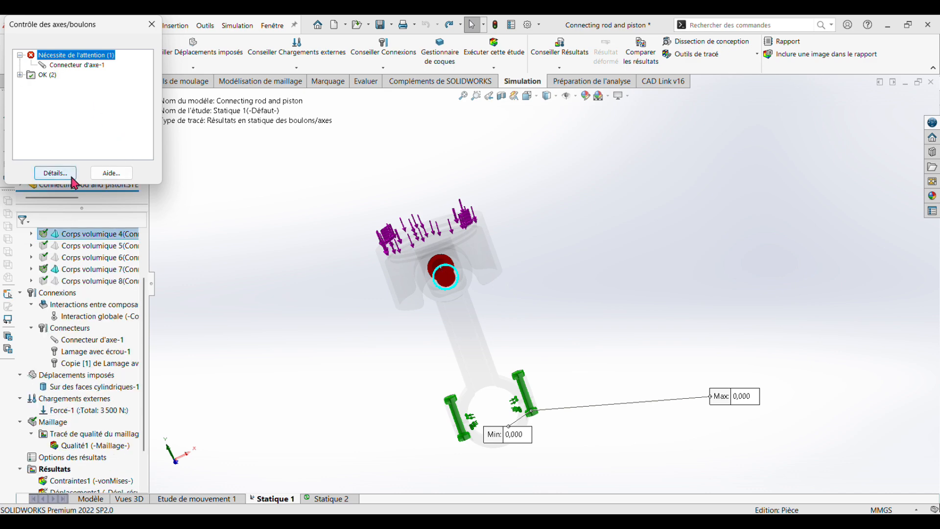
- Inspect the flagged pin connector and the connector force details, choosing Copie [1] de Lamage avec écrou-1
{"action": "left_click", "coordinate": [77, 64]}
{"action": "left_click", "coordinate": [20, 74]}
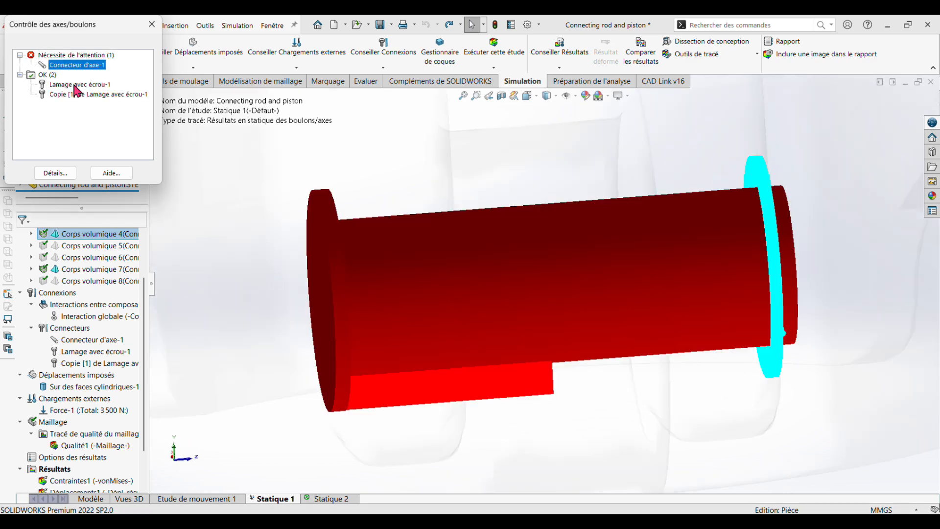
{"action": "left_click", "coordinate": [54, 177]}
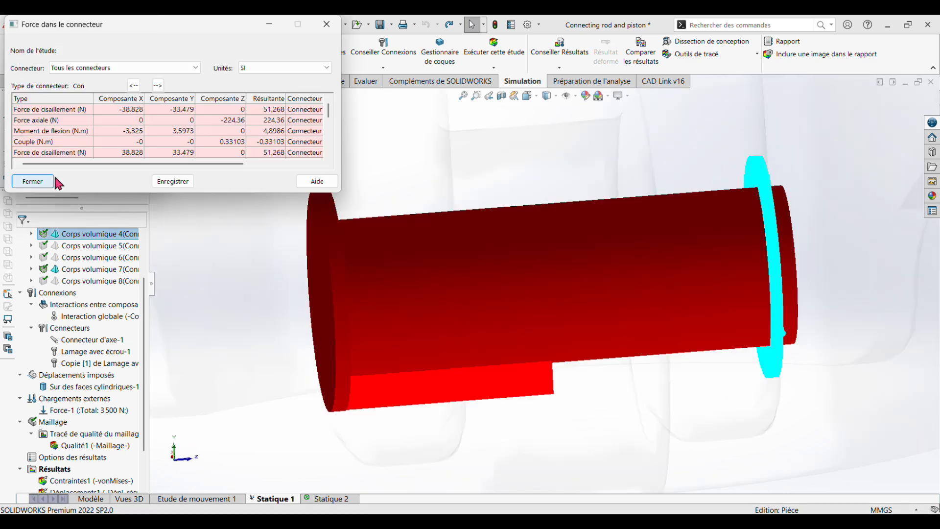
{"action": "left_click", "coordinate": [129, 68]}
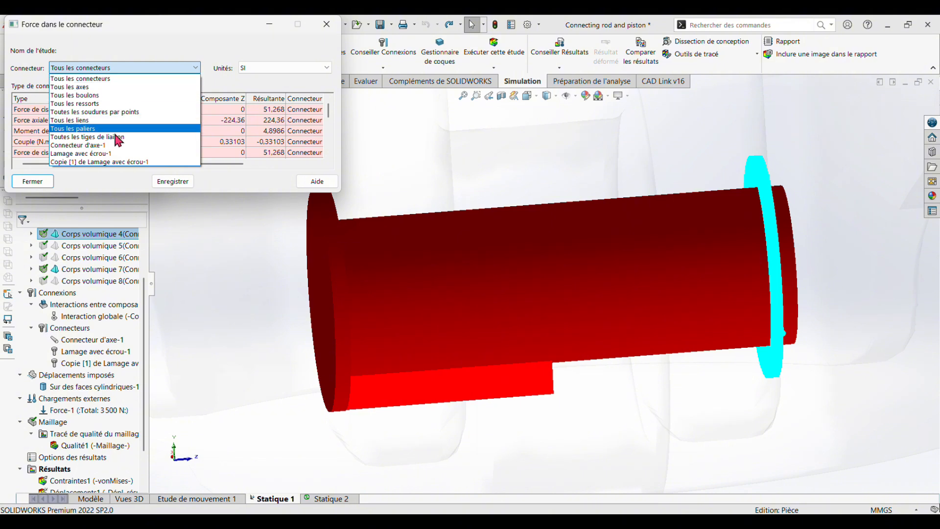
{"action": "left_click", "coordinate": [110, 162]}
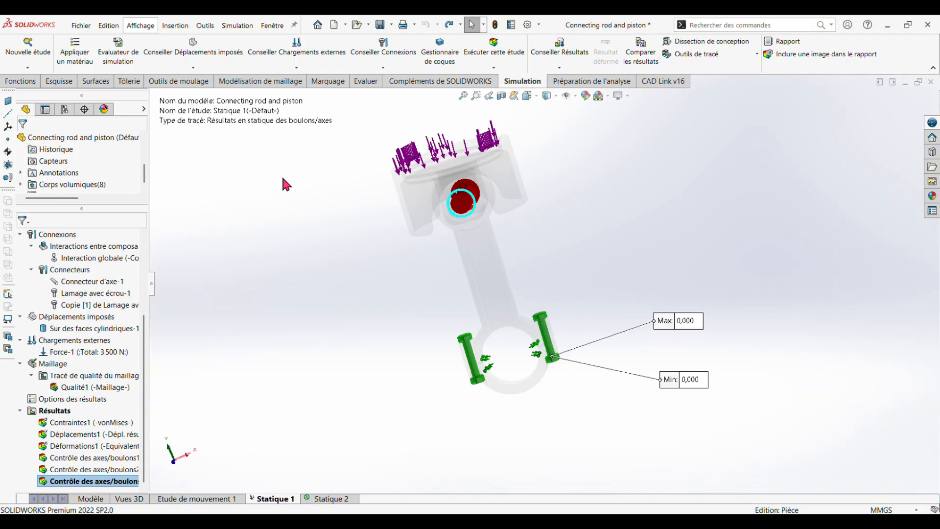
- Display the Contraintes1 von Mises stress plot and examine the stresses on the rod and piston
{"action": "scroll", "coordinate": [97, 333], "scroll_direction": "down", "scroll_amount": 2}
{"action": "double_click", "coordinate": [75, 426]}
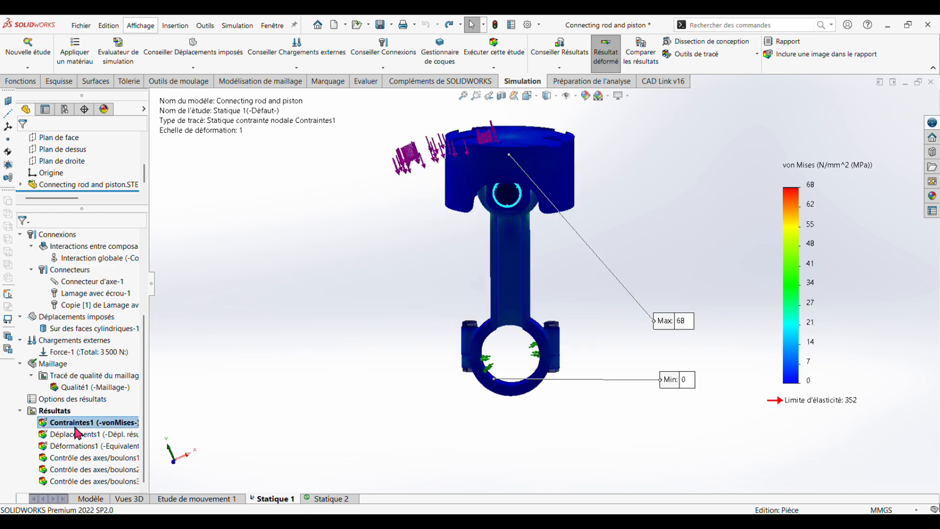
{"action": "middle_click_drag", "start_coordinate": [382, 266], "coordinate": [425, 269]}
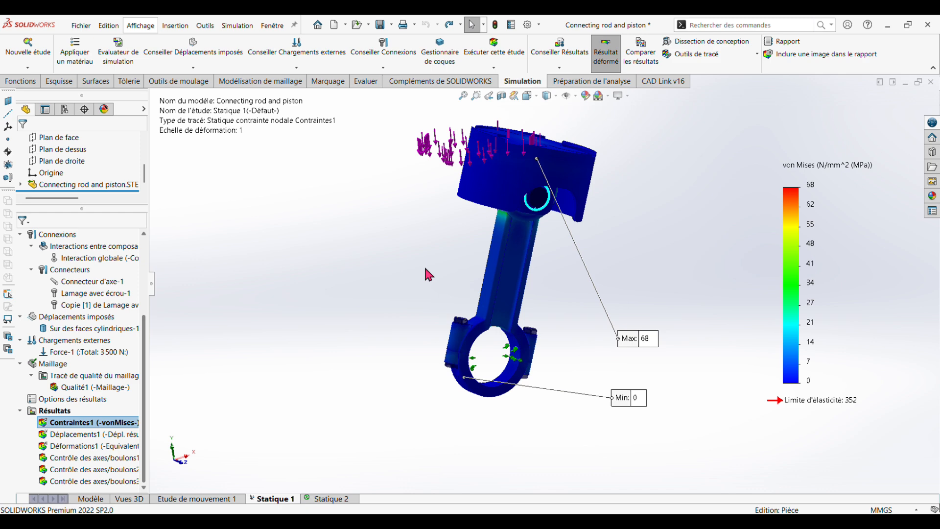